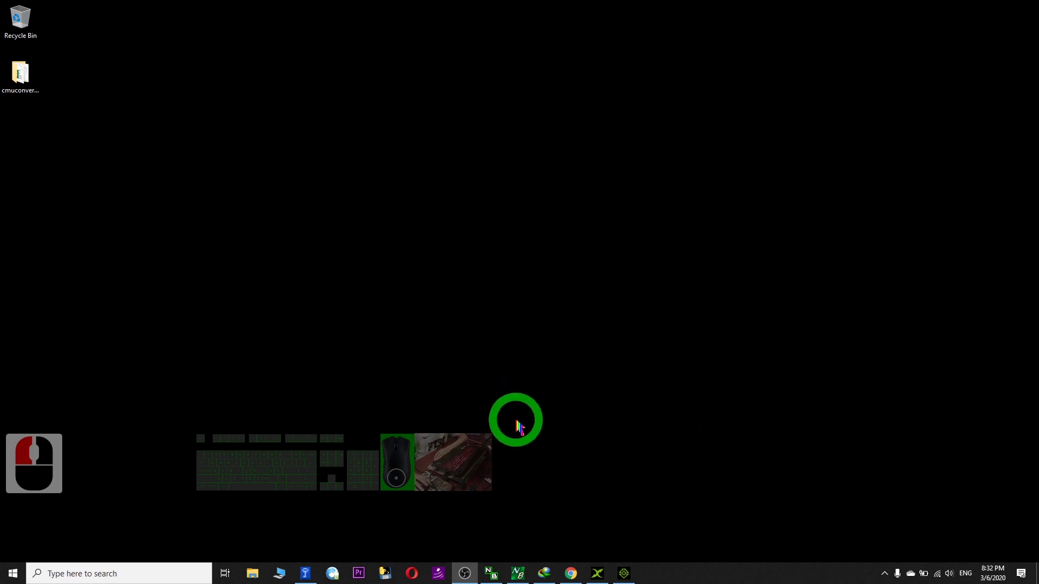
- Bring the cgspeed page back on screen after briefly checking the iClone 7 project
left_click(583, 578)
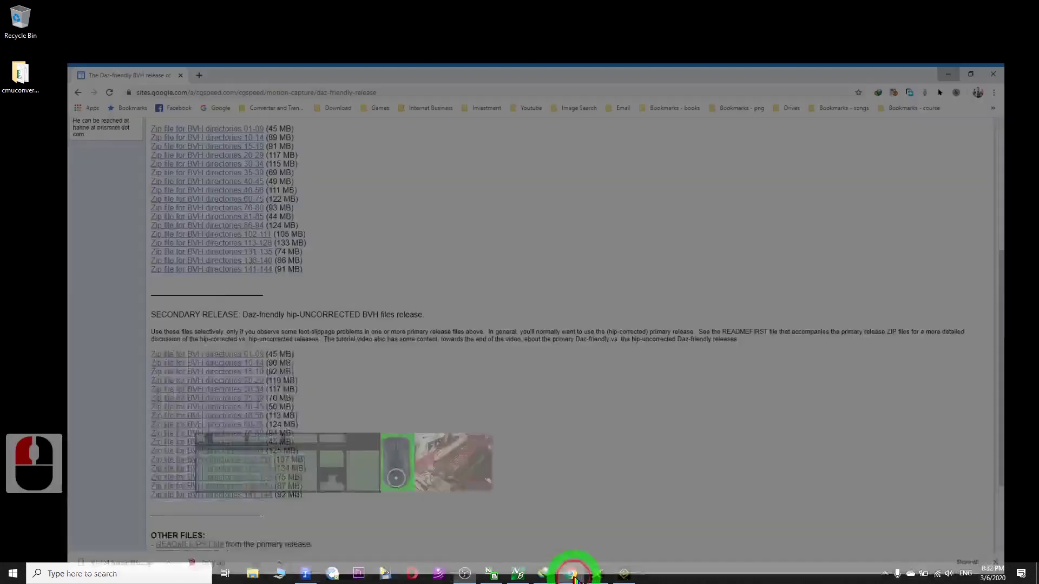
left_click(360, 222)
scroll(104, 209, "up", 8)
scroll(158, 148, "down", 3)
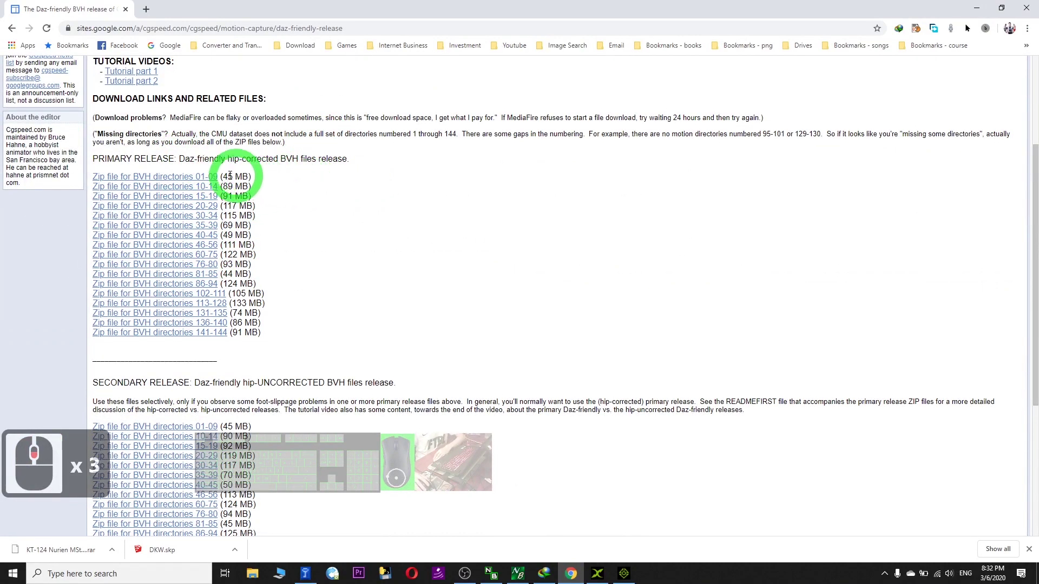
scroll(254, 197, "up", 5)
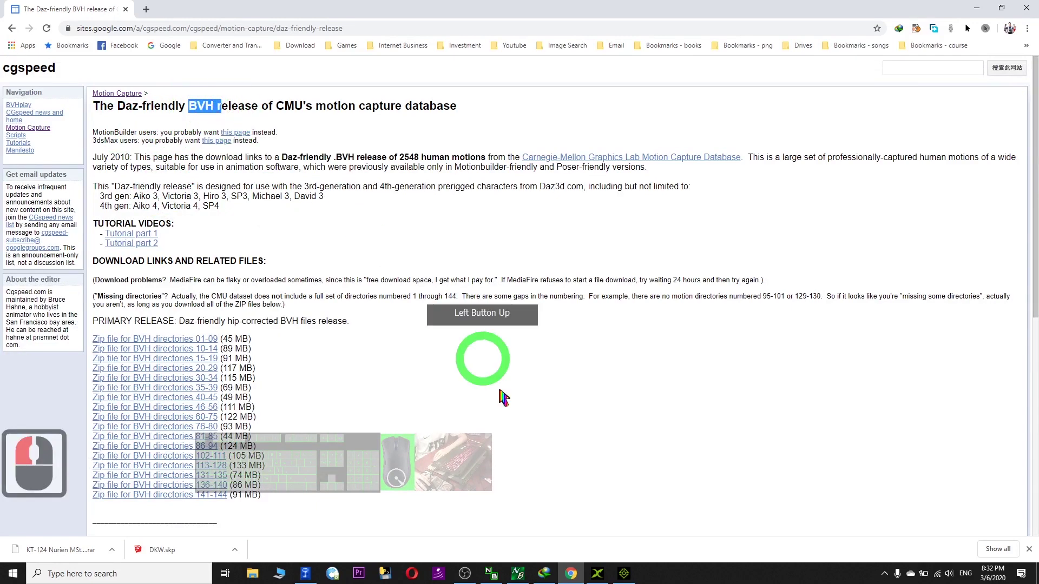
left_click(623, 574)
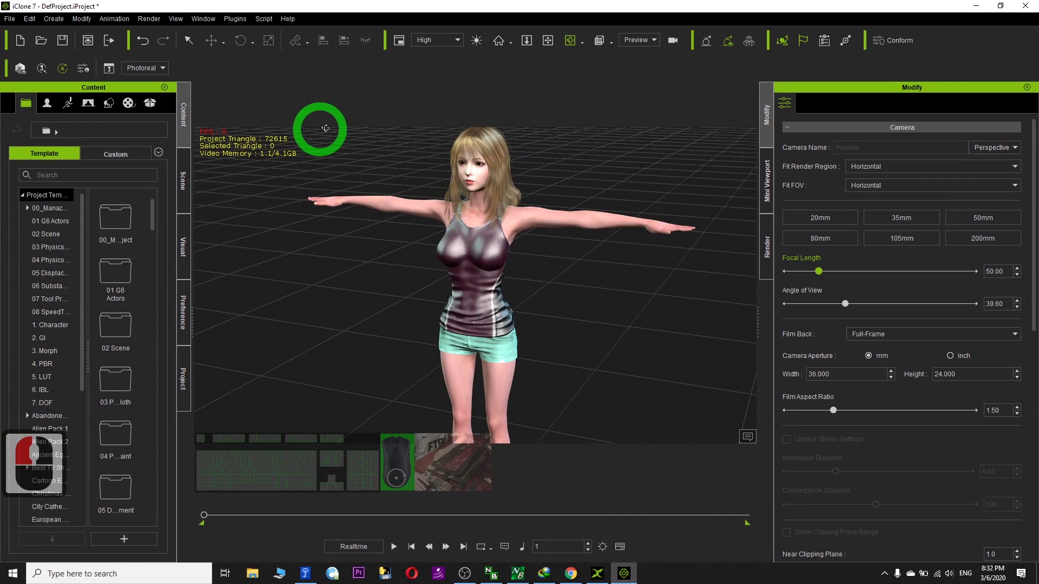
left_click(976, 8)
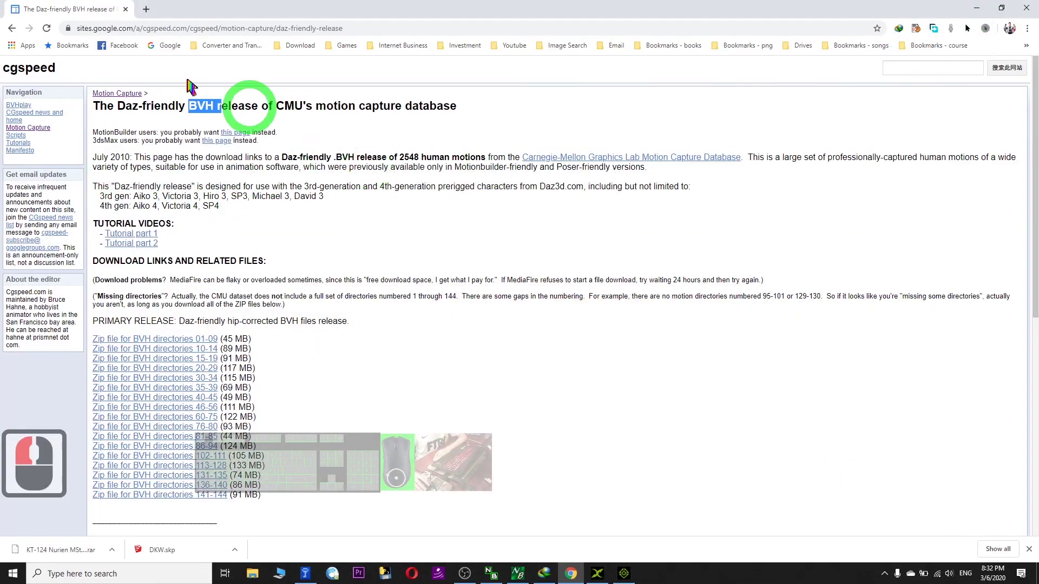
- Return to Motion Capture and open the Daz-friendly release page's zip download list
left_click(19, 30)
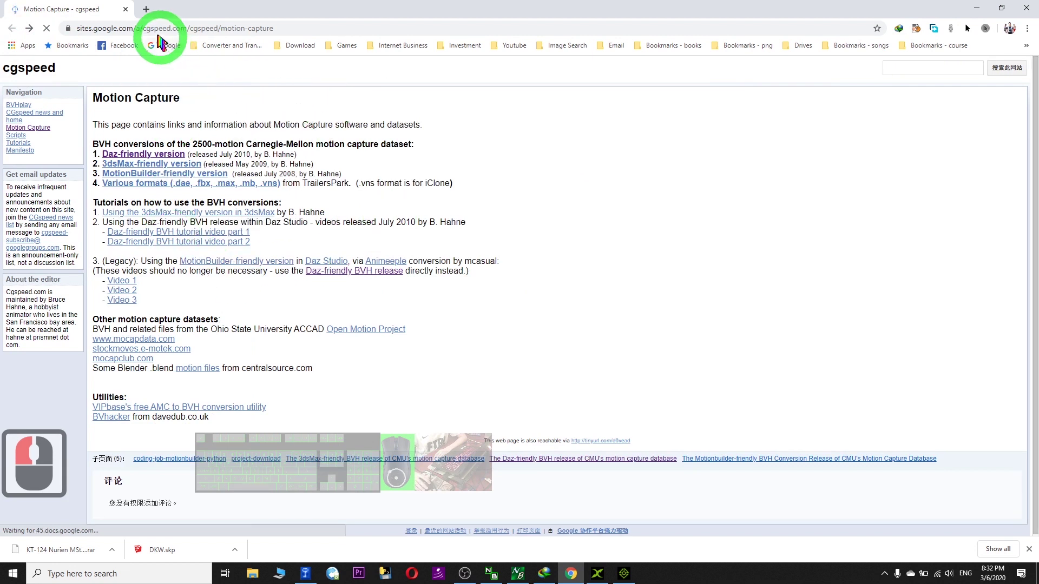
left_click_drag(288, 33, 76, 30)
left_click(125, 30)
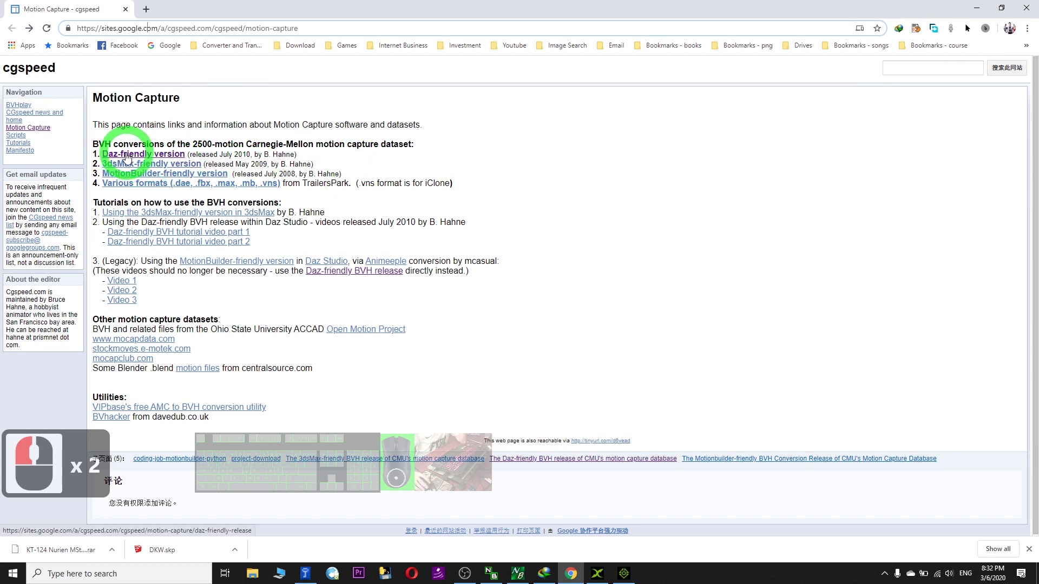
left_click(161, 157)
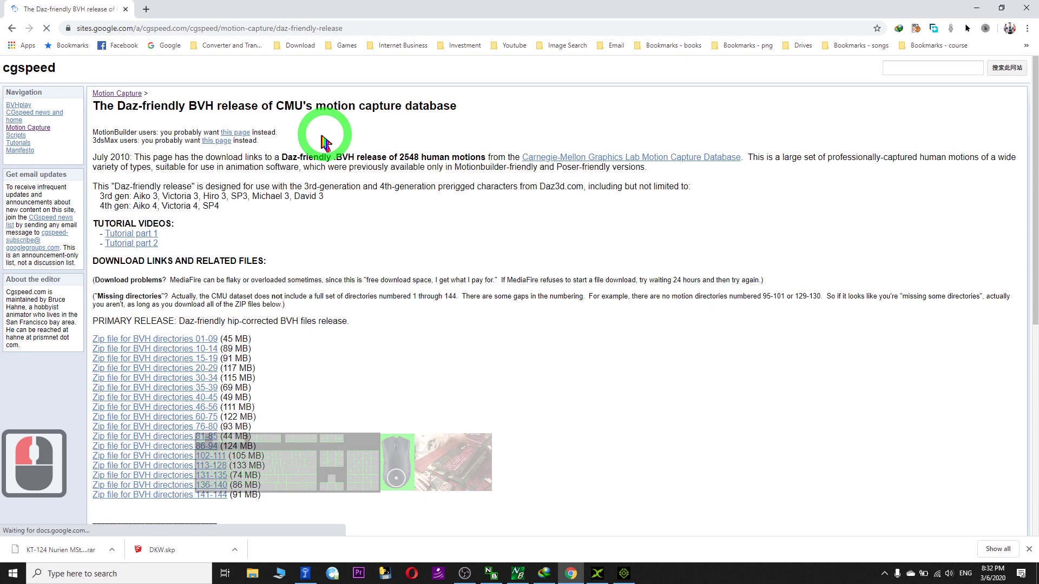
scroll(325, 142, "down", 4)
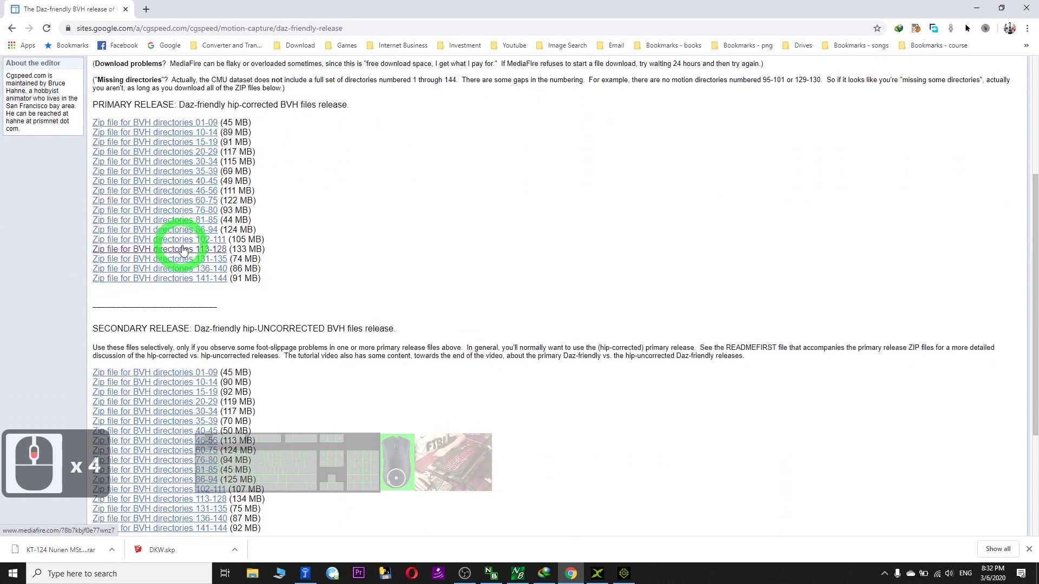
scroll(183, 251, "down", 2)
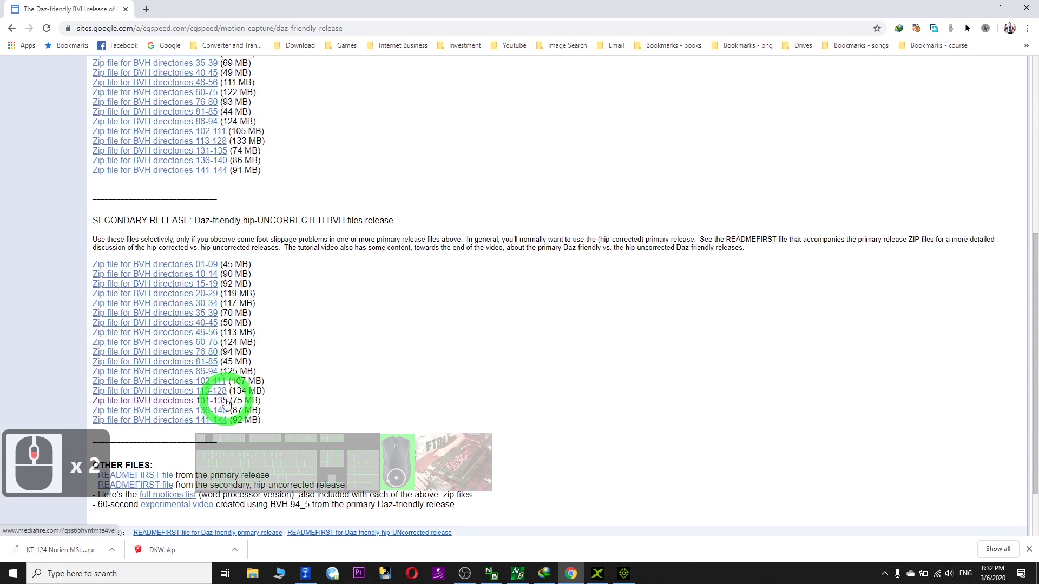
scroll(260, 379, "down", 1)
scroll(270, 361, "up", 4)
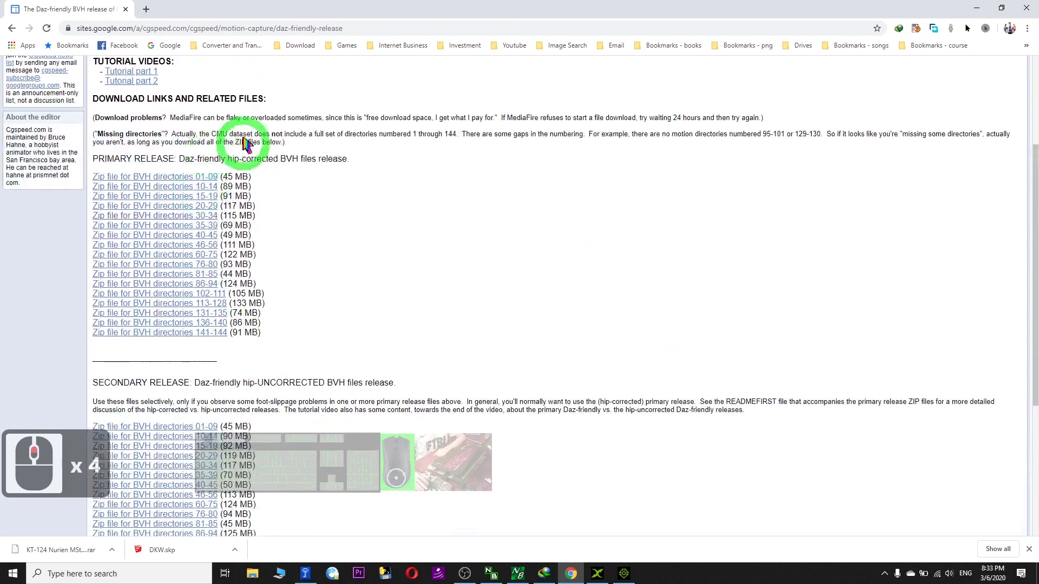
- Take Chrome out of full screen and minimize it to show the desktop
left_click_drag(277, 157, 297, 158)
left_click(470, 151)
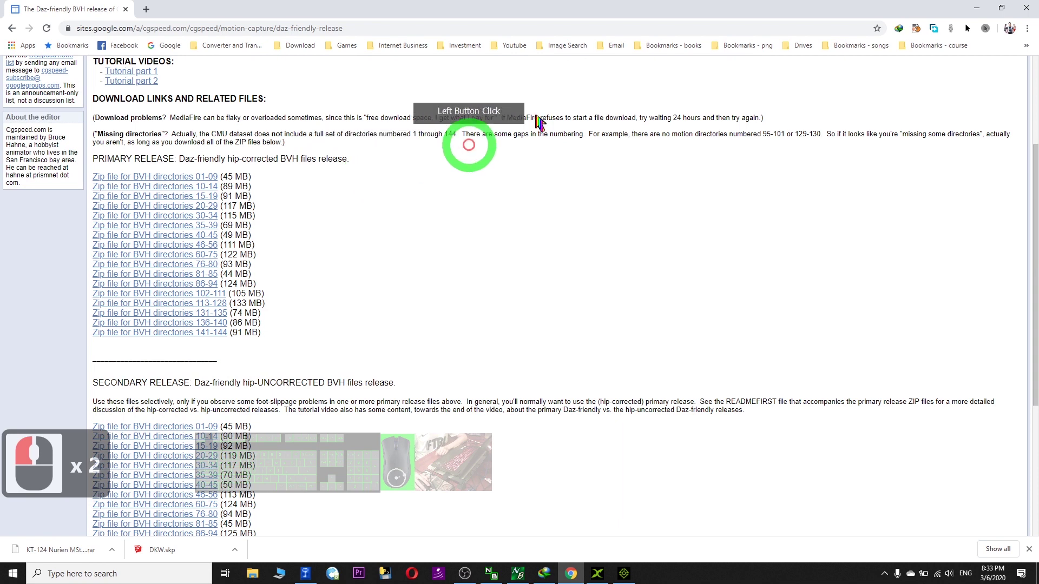
double_click(728, 11)
left_click(790, 32)
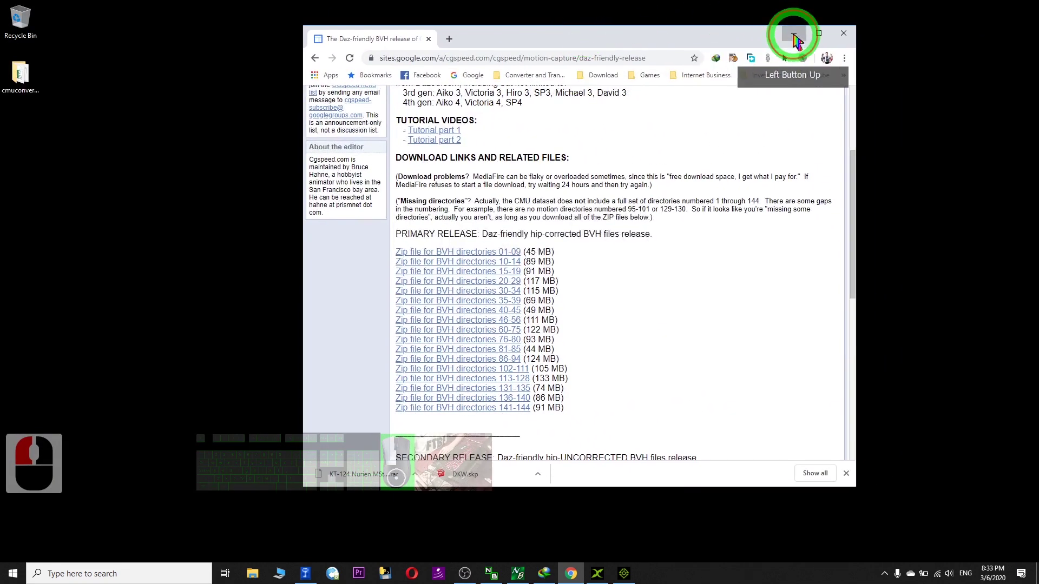
- Open the cmuconvert-daz folder and maximize its File Explorer window
double_click(25, 72)
double_click(167, 69)
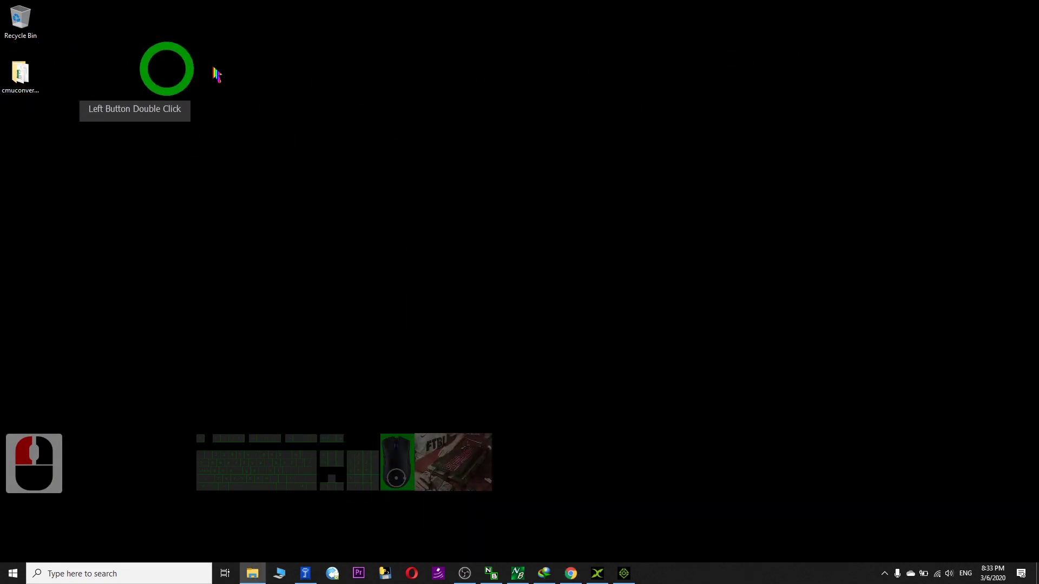
left_click_drag(1020, 143, 341, 78)
left_click(22, 70)
left_click(284, 183)
left_click(343, 227)
scroll(352, 236, "down", 11)
left_click(568, 78)
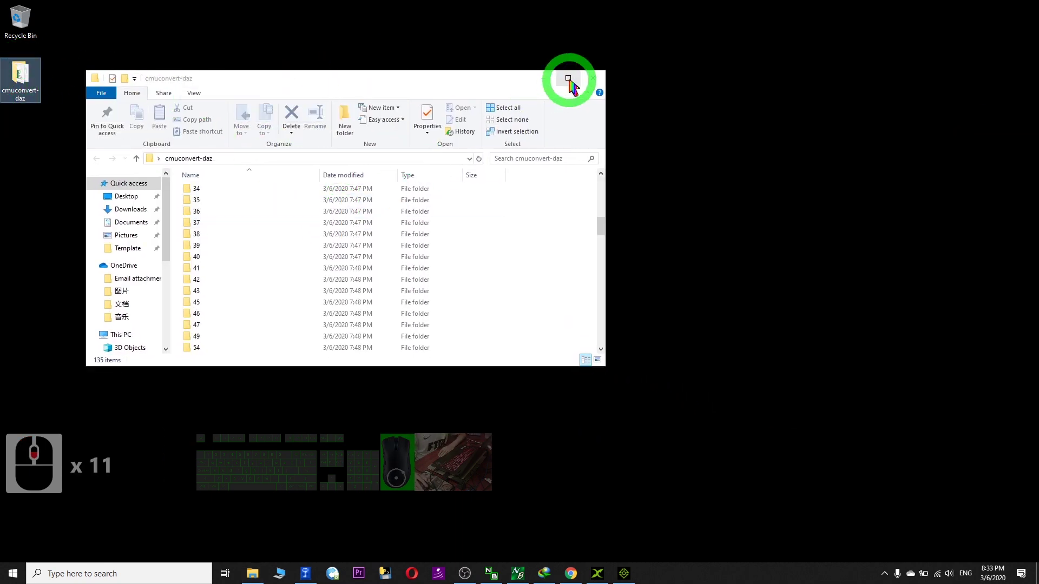
left_click(365, 263)
scroll(359, 273, "down", 20)
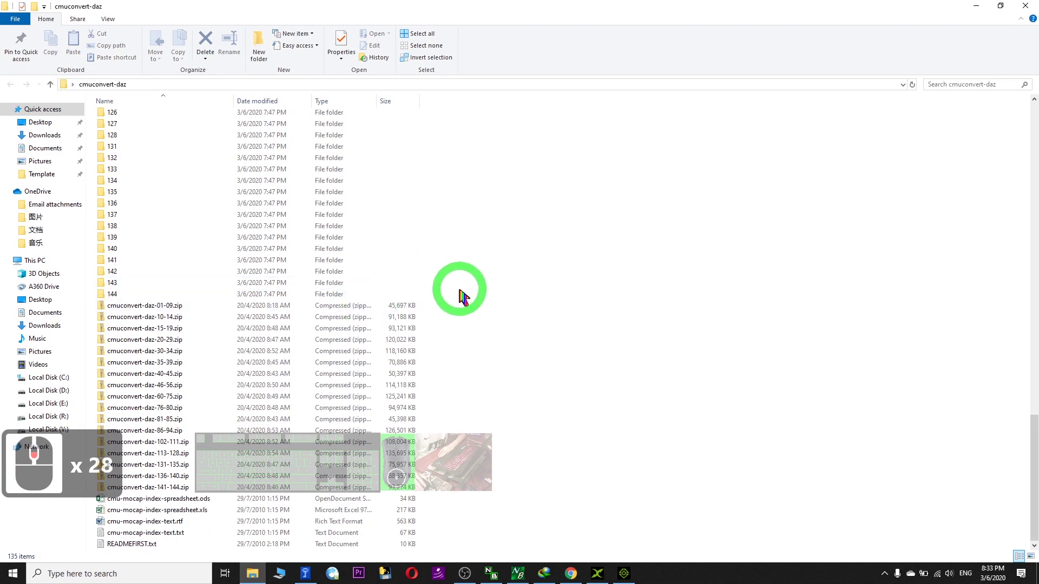
- Inspect the context actions for the selected BVH release zips, then clear the selection
left_click_drag(454, 314, 124, 483)
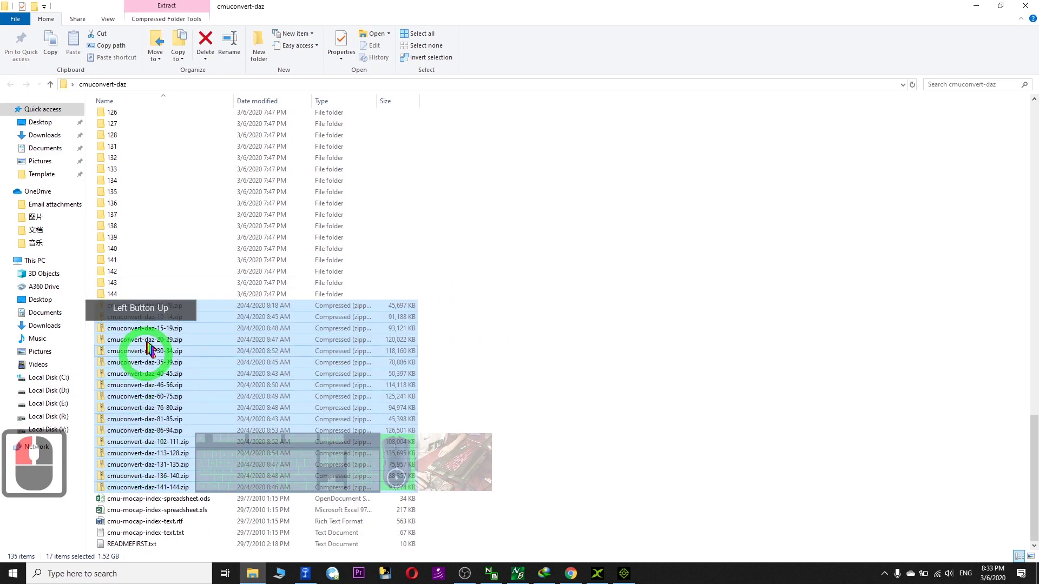
right_click(152, 316)
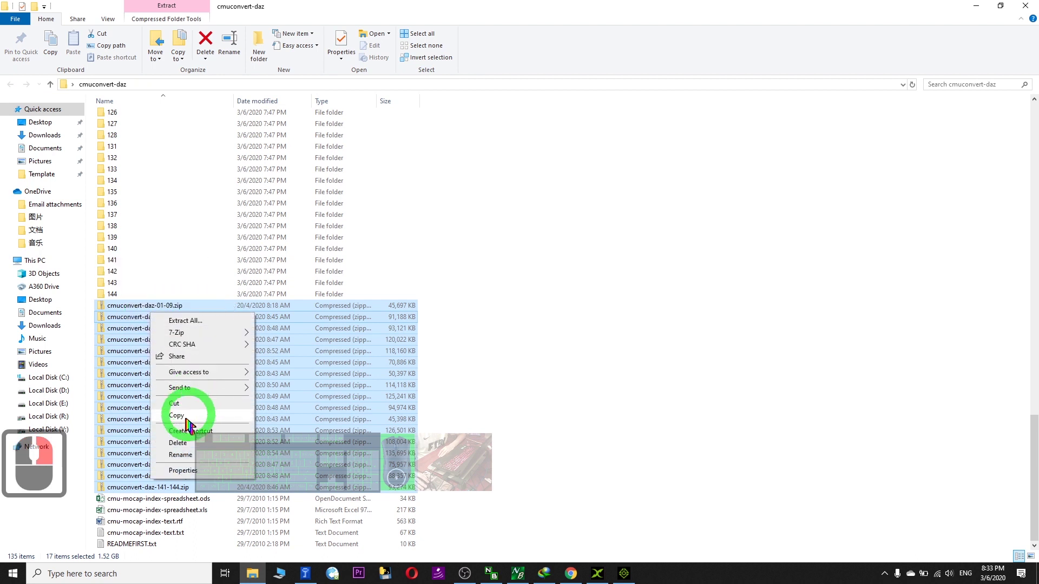
left_click(614, 325)
left_click(622, 325)
scroll(654, 327, "up", 13)
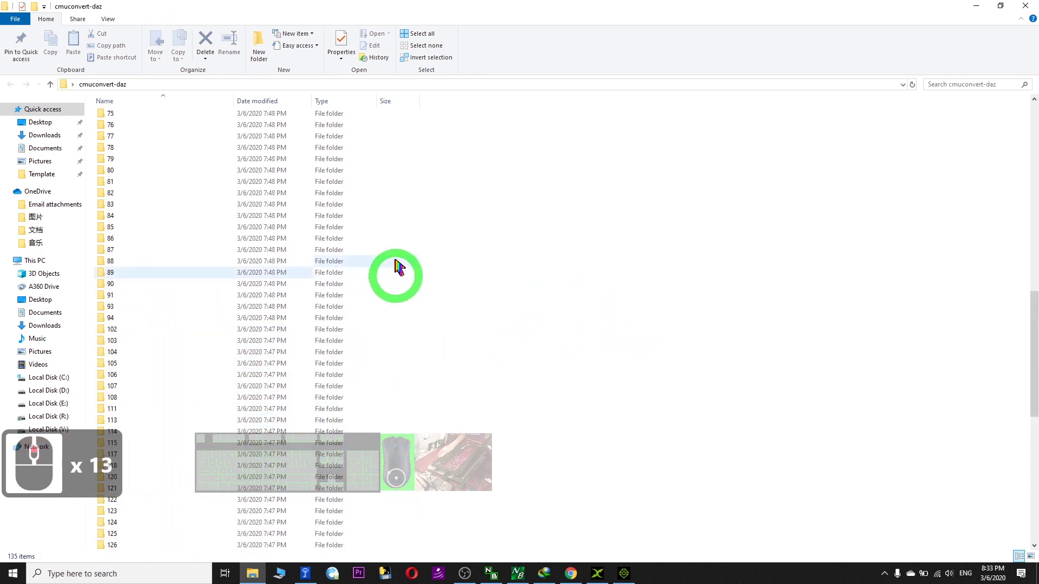
scroll(496, 157, "up", 20)
- Look inside folder 16's BVH files, then go back to cmuconvert-daz
left_click_drag(476, 135, 167, 269)
left_click(132, 241)
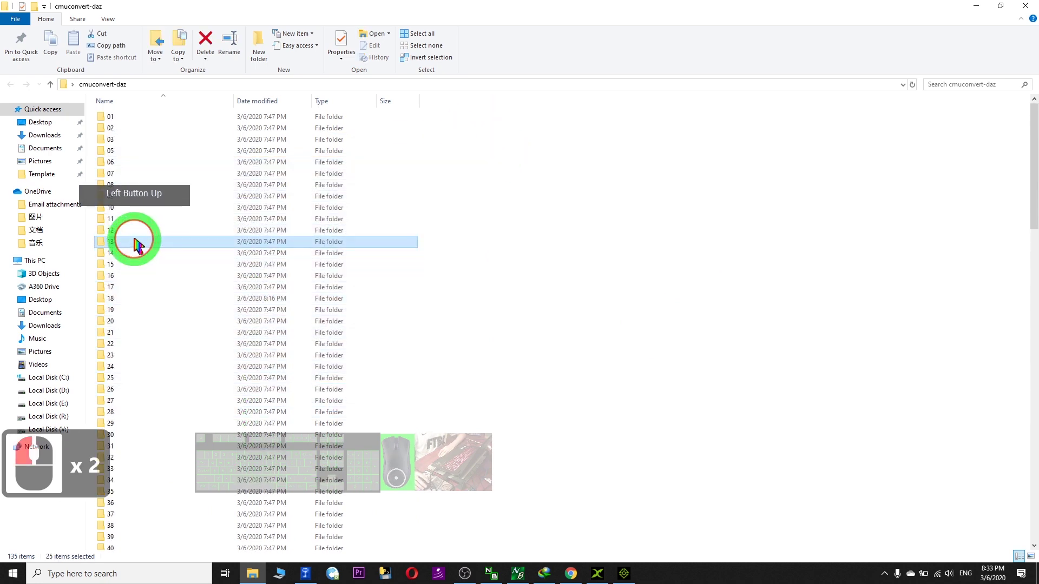
double_click(164, 277)
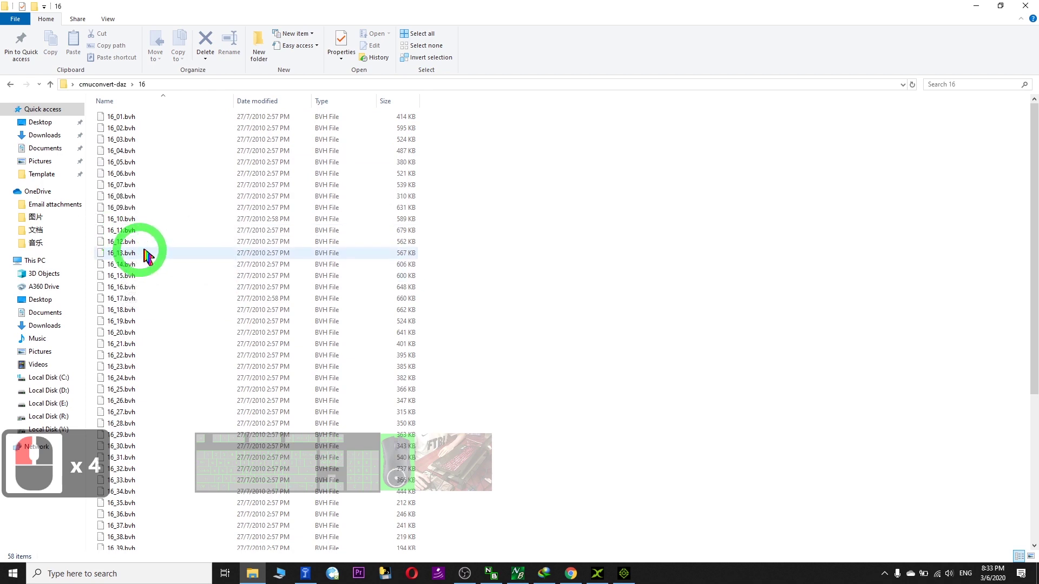
left_click(684, 238)
key("alt+Left")
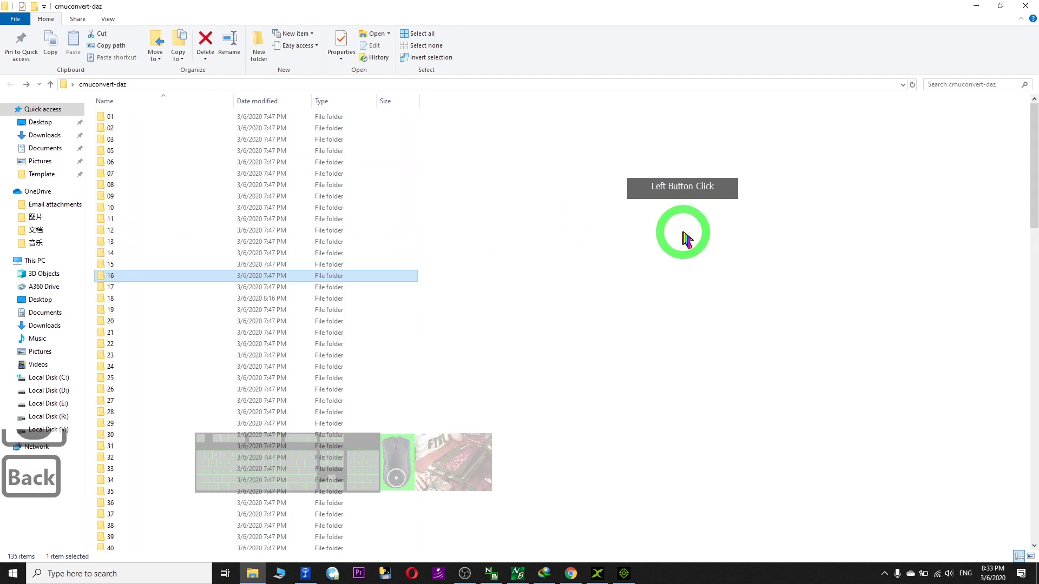
scroll(684, 238, "down", 20)
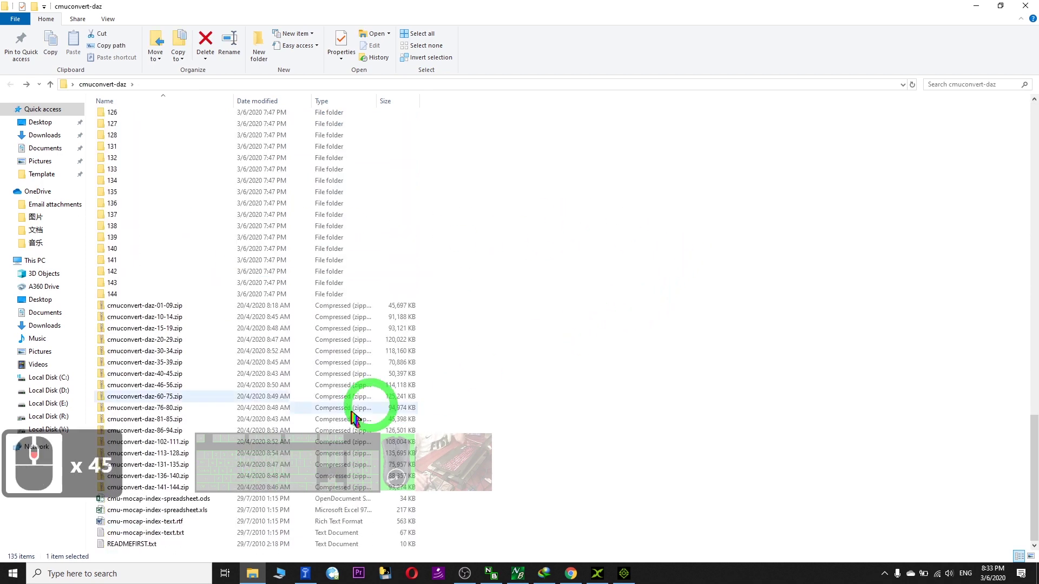
- Open cmu-mocap-index-text.rtf in a maximized Word window, dismissing the activation notice
double_click(156, 522)
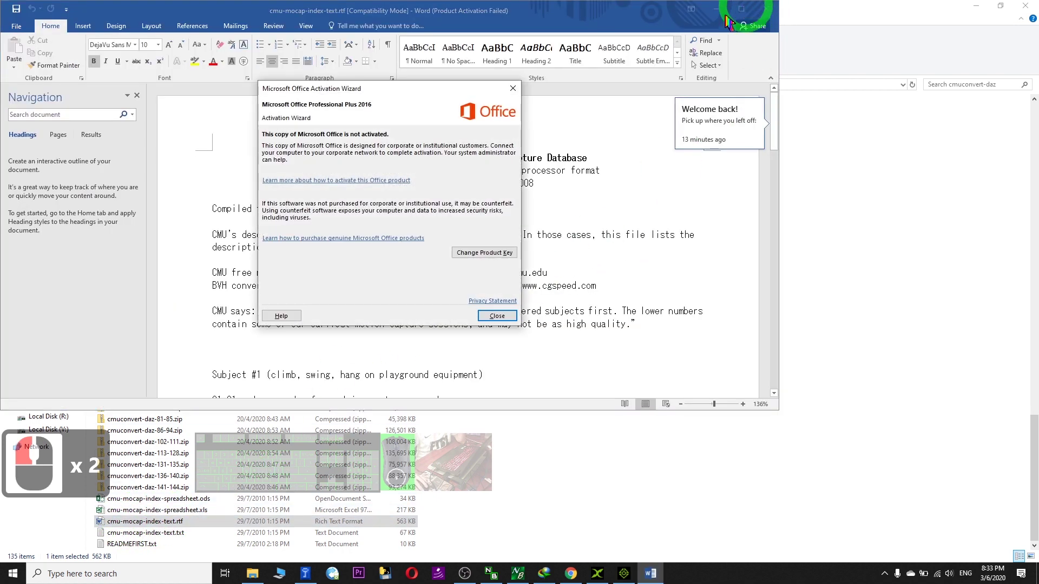
left_click(496, 316)
left_click(742, 10)
scroll(491, 300, "down", 20)
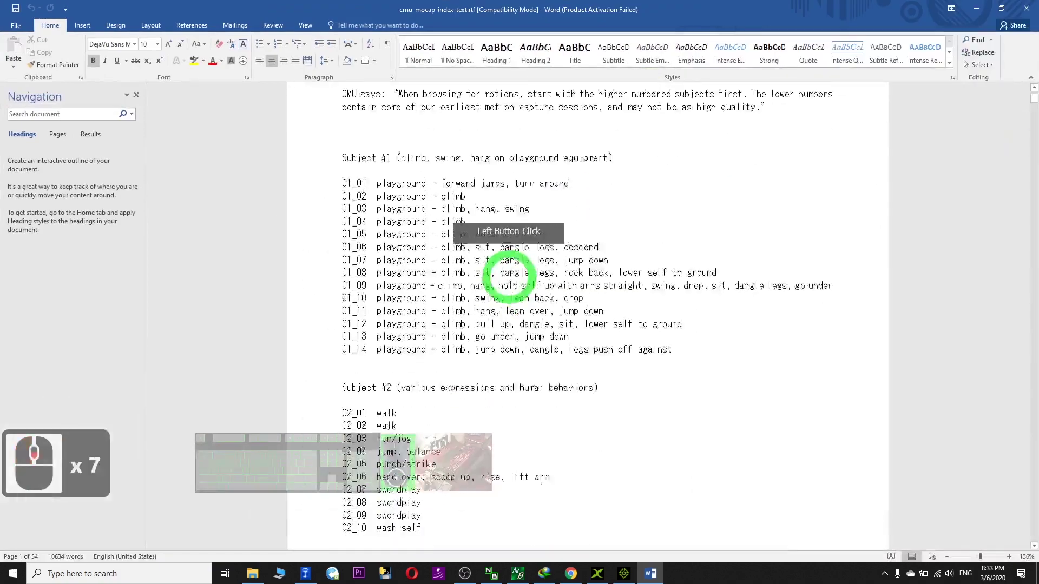
scroll(452, 260, "down", 20)
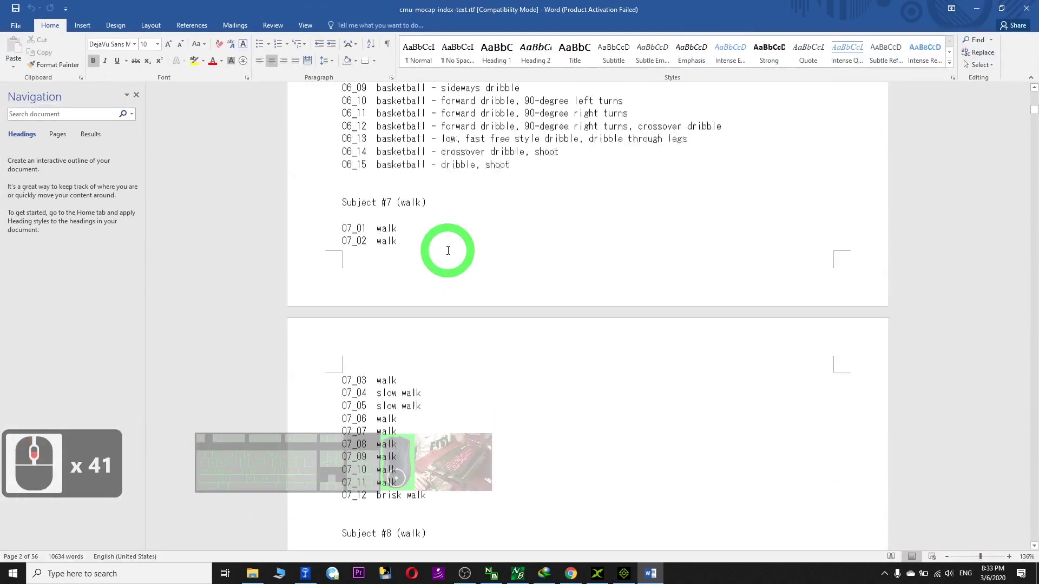
scroll(453, 259, "down", 10)
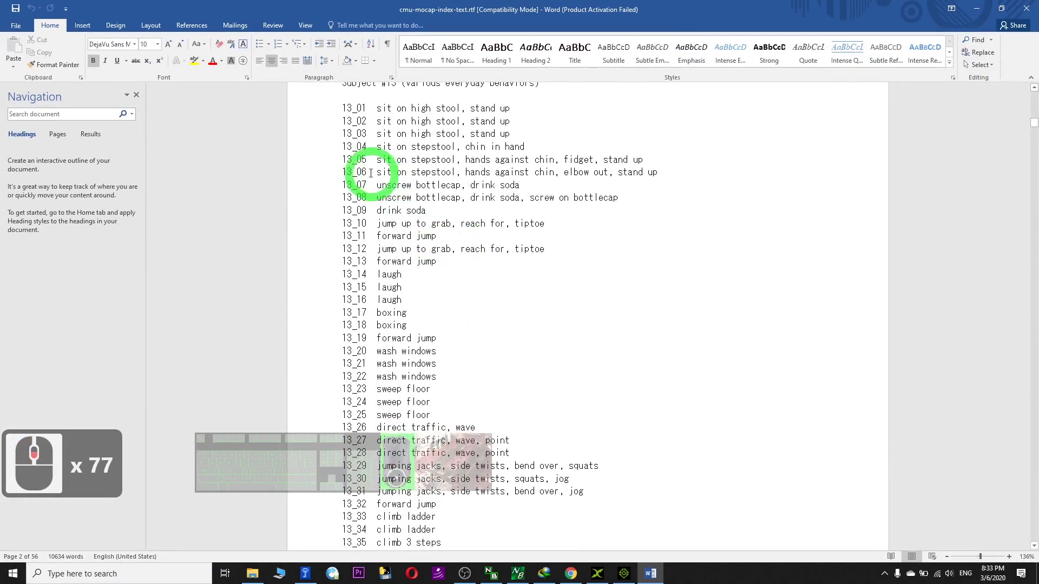
- Browse subject 13's entries such as 13_05, 13_10 and 13_14 laugh
double_click(353, 160)
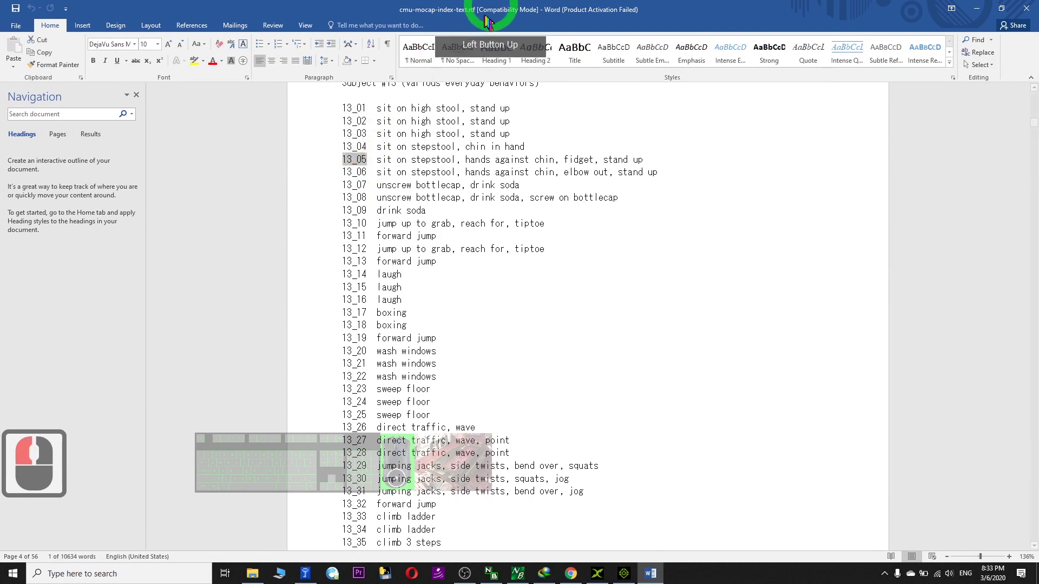
left_click(520, 167)
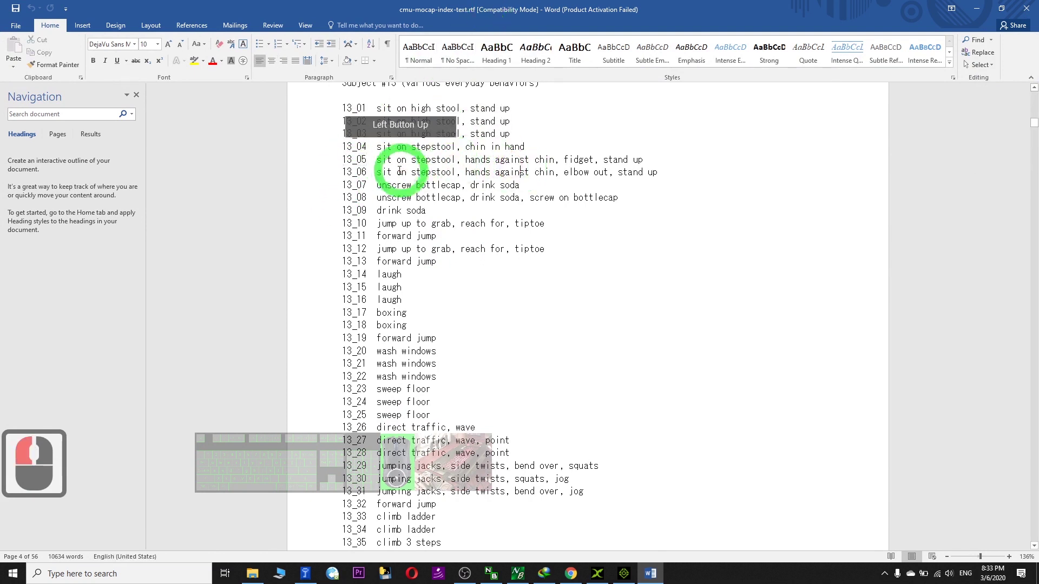
left_click_drag(380, 223, 546, 224)
double_click(385, 275)
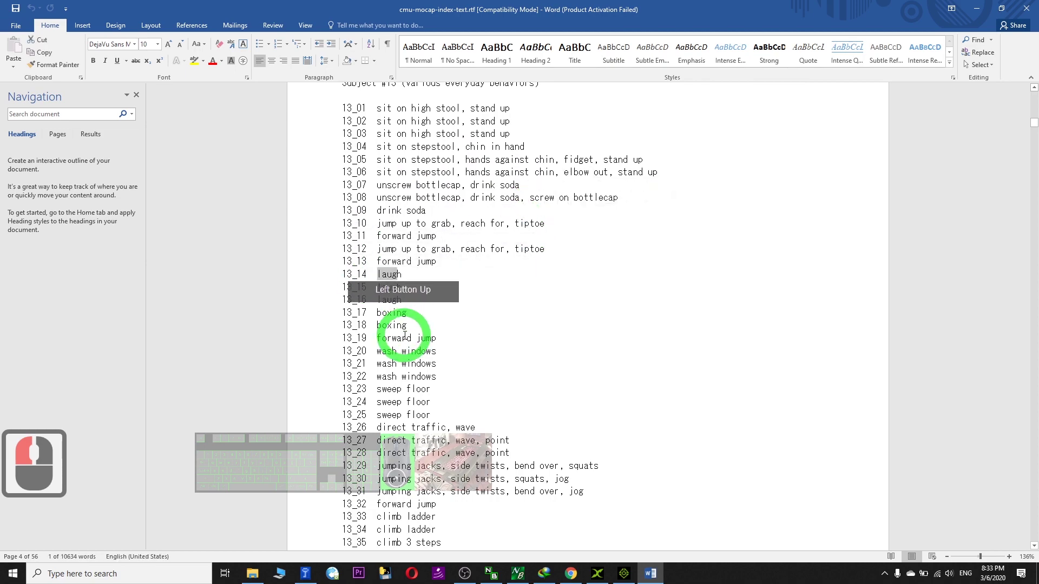
scroll(411, 303, "down", 12)
scroll(443, 310, "down", 20)
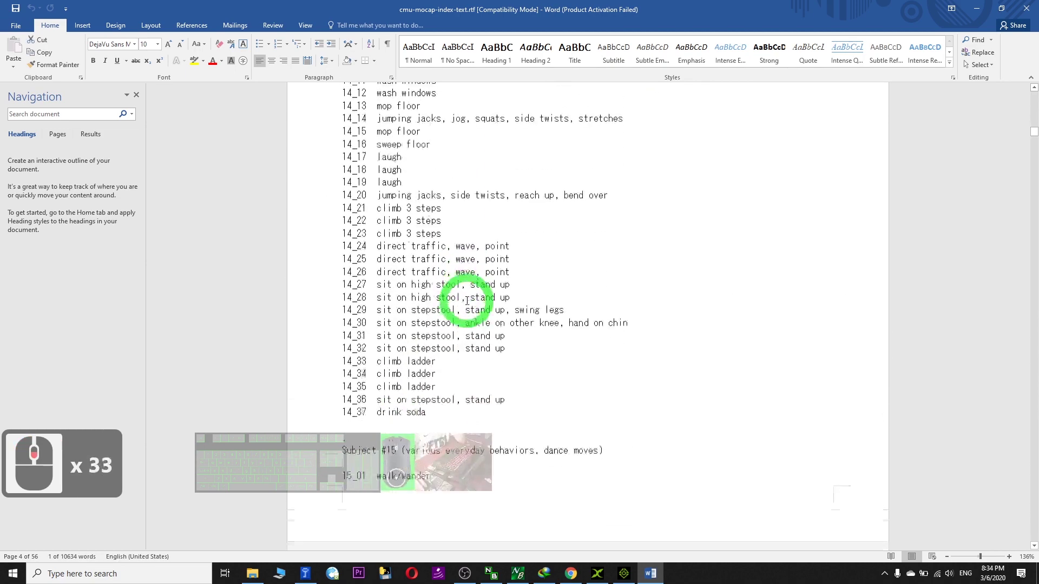
scroll(630, 299, "down", 19)
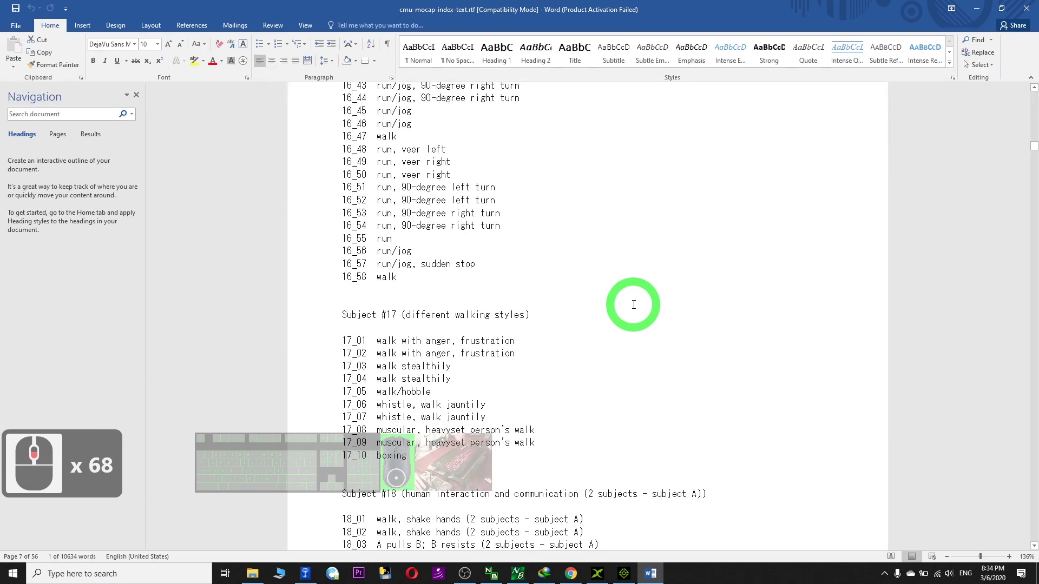
left_click(456, 342)
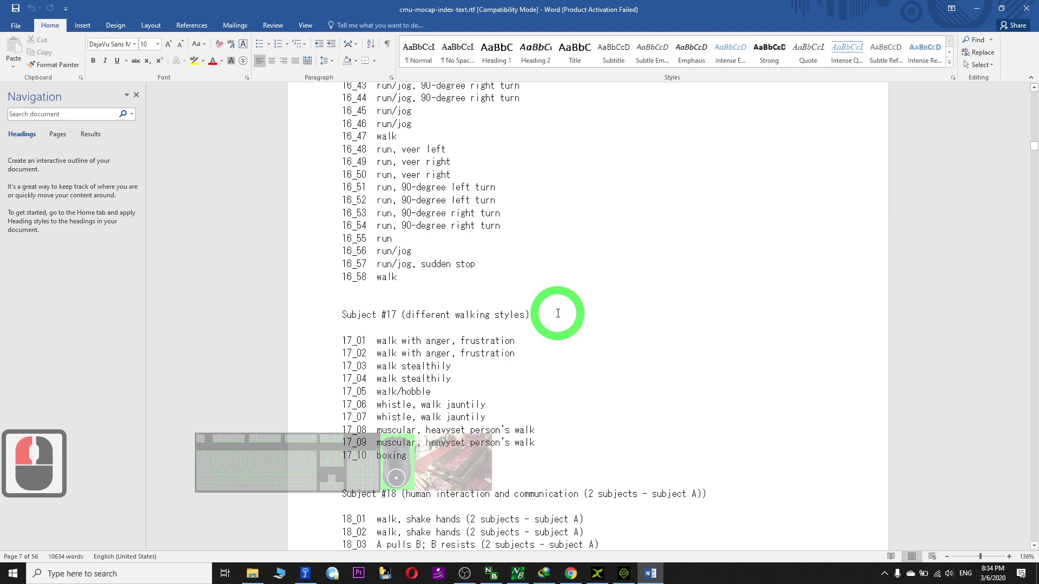
- Select the full 16_52 'run, 90-degree left turn' line
scroll(558, 314, "up", 2)
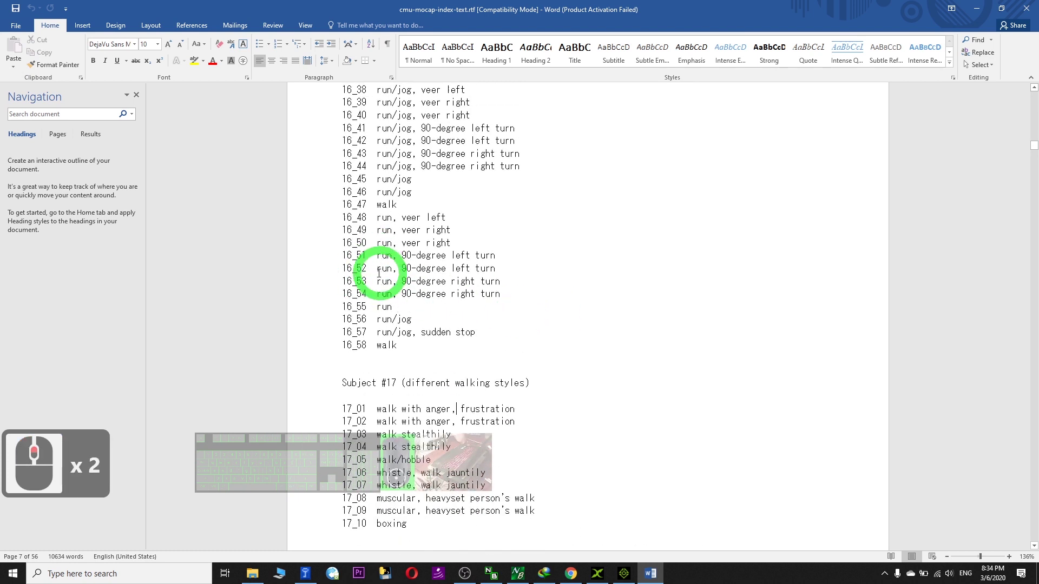
left_click_drag(380, 269, 482, 268)
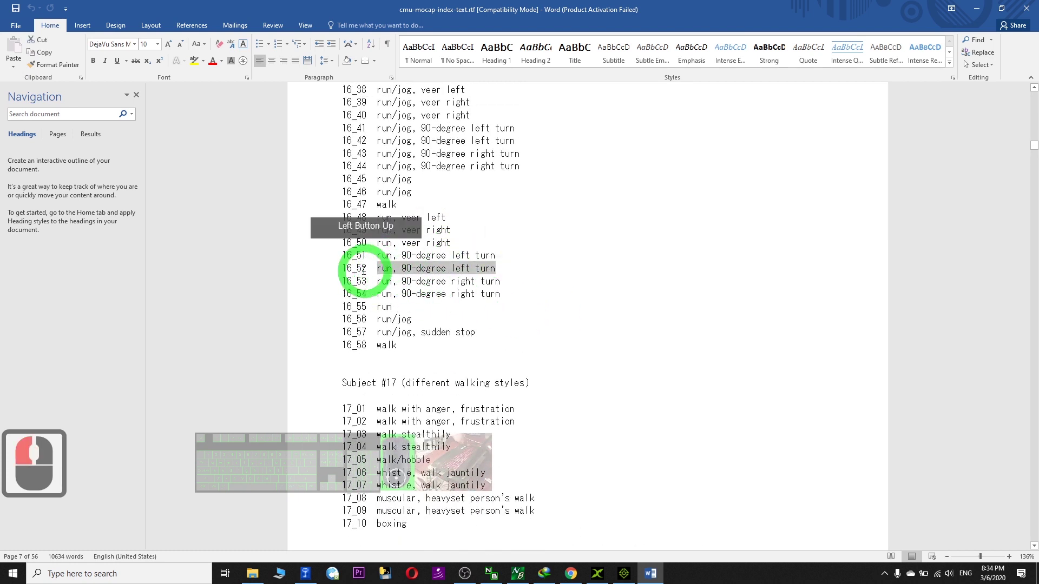
left_click_drag(348, 269, 359, 269)
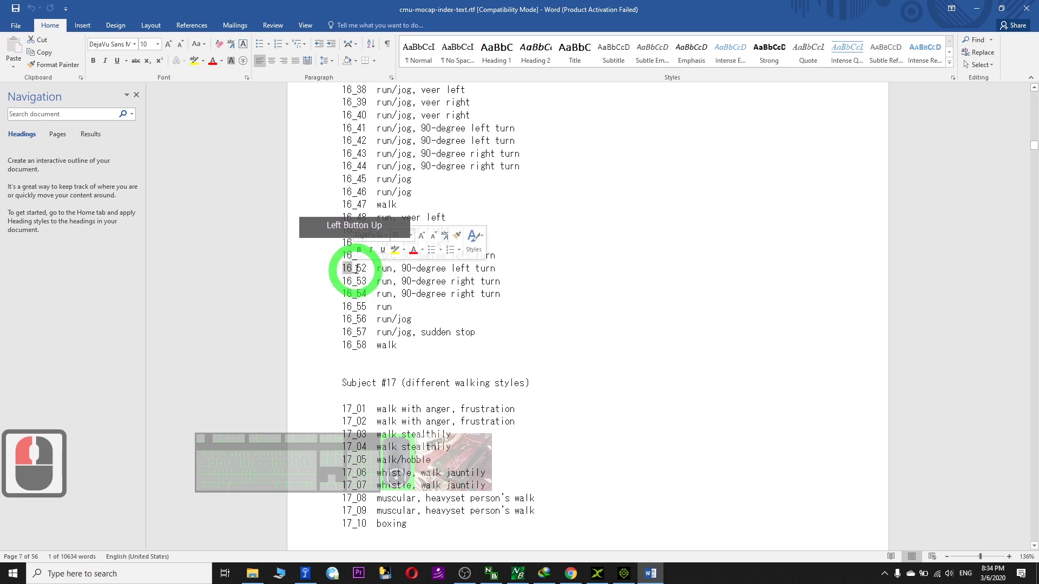
left_click(354, 268)
left_click(350, 269)
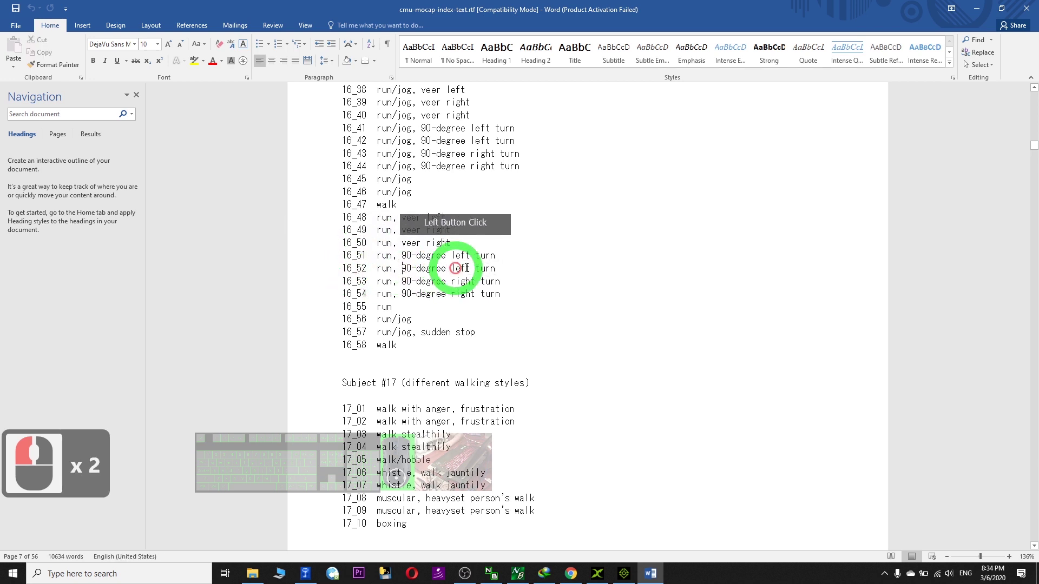
left_click_drag(344, 267, 505, 271)
- Un-maximize Word so the converted-motion folder list shows beside it
left_click_drag(595, 9, 710, 86)
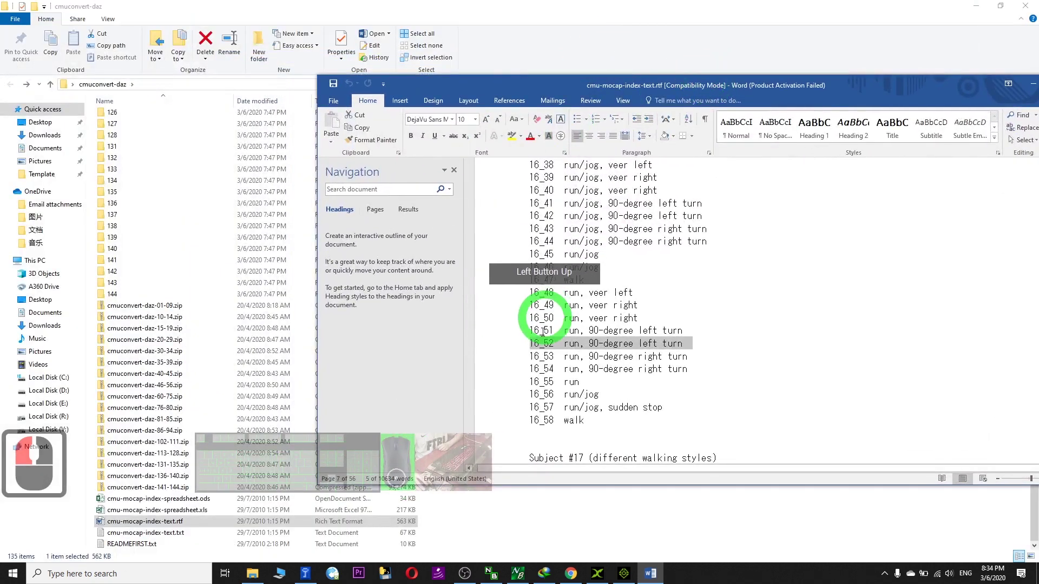
scroll(171, 238, "up", 5)
scroll(172, 238, "up", 20)
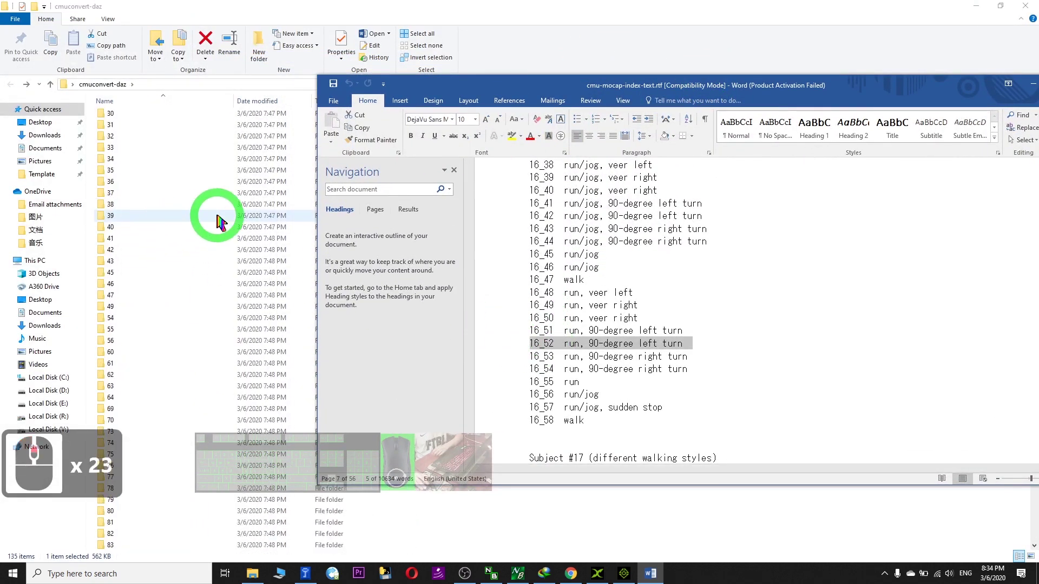
scroll(184, 217, "down", 11)
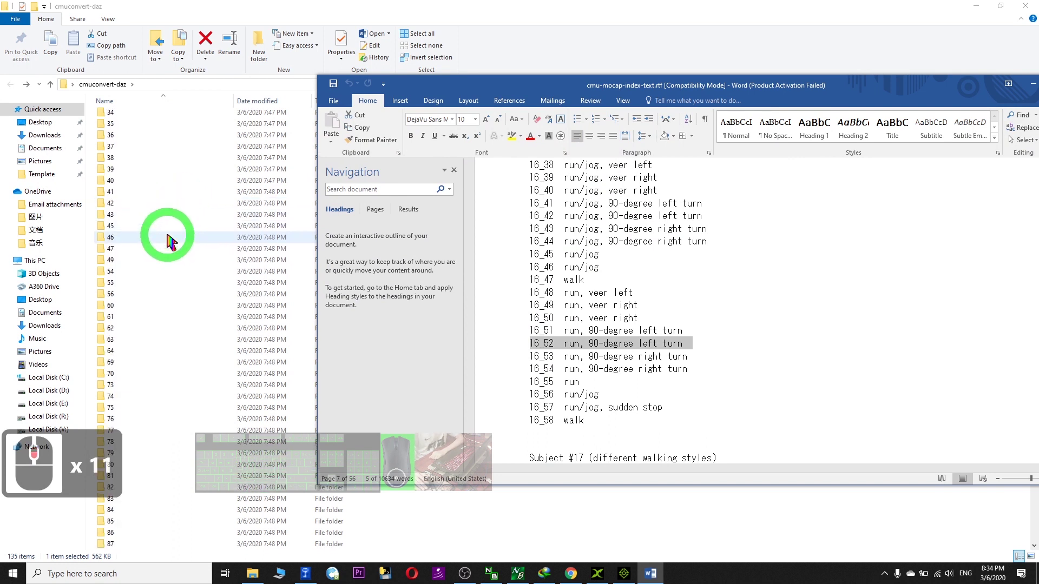
scroll(169, 240, "up", 19)
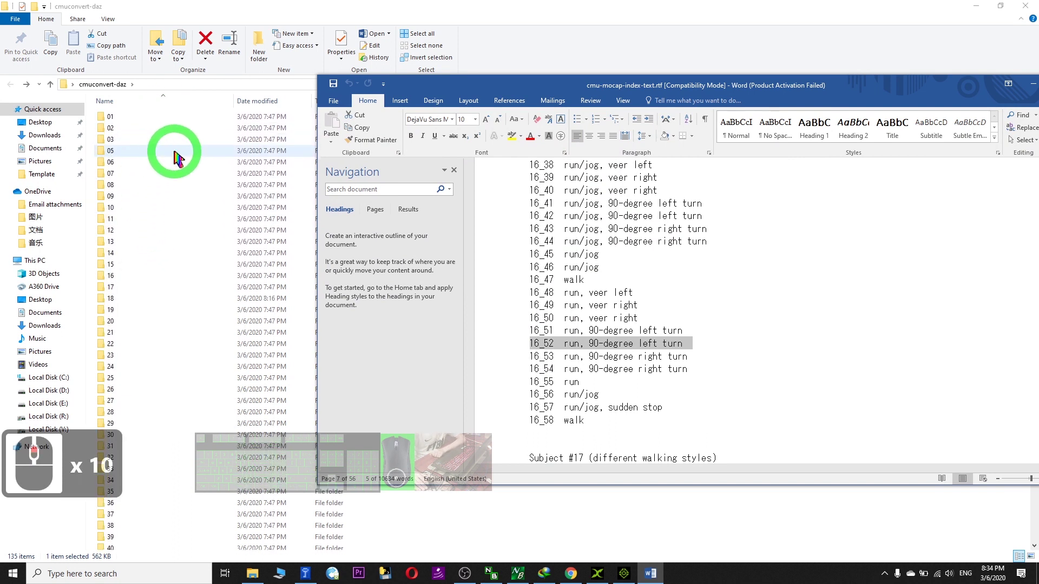
- Open folder 16 and select 16_50.bvh among its 58 BVH files
left_click(113, 276)
double_click(116, 276)
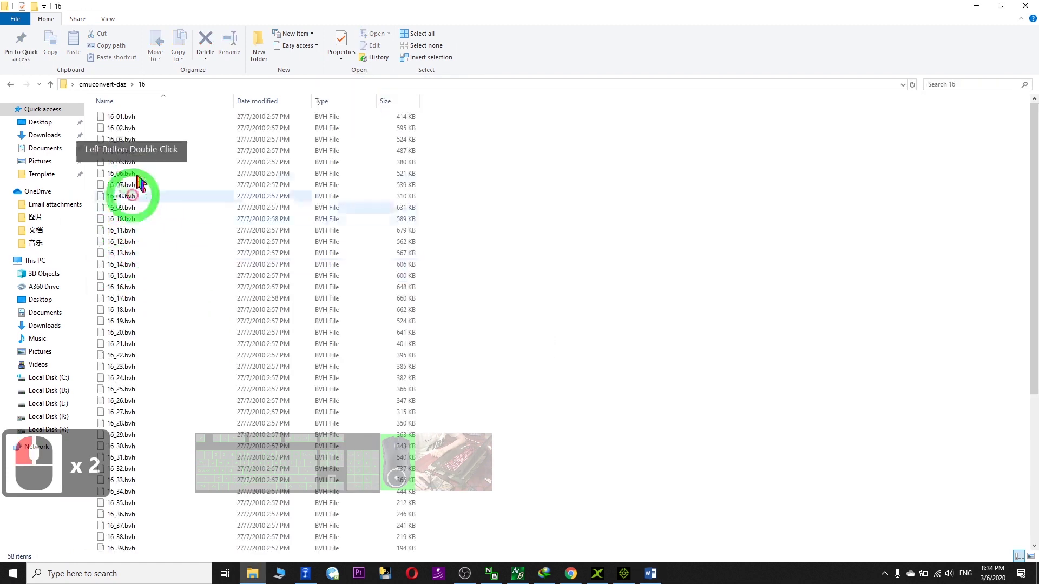
scroll(169, 251, "down", 20)
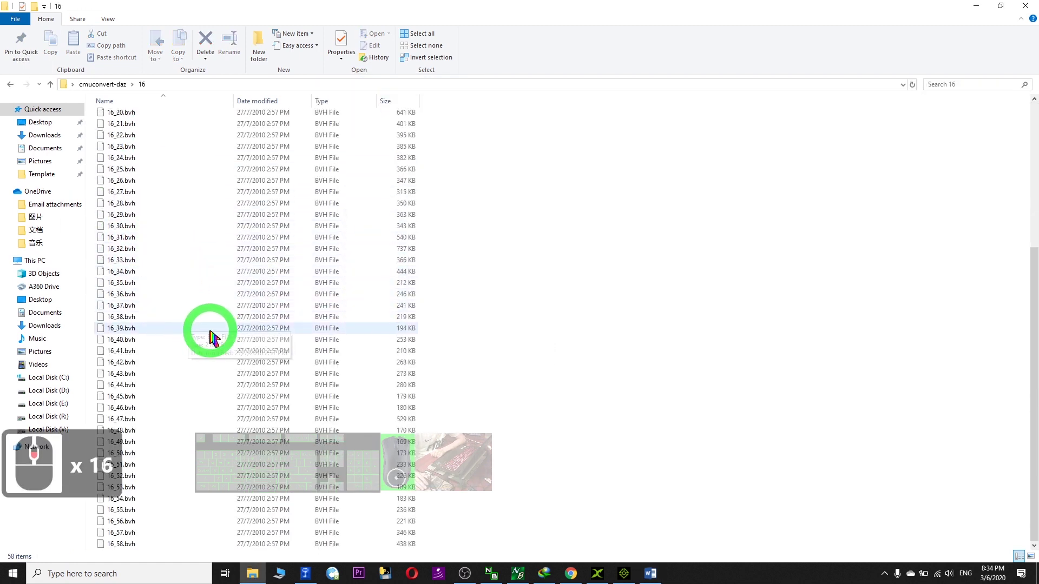
scroll(412, 391, "up", 2)
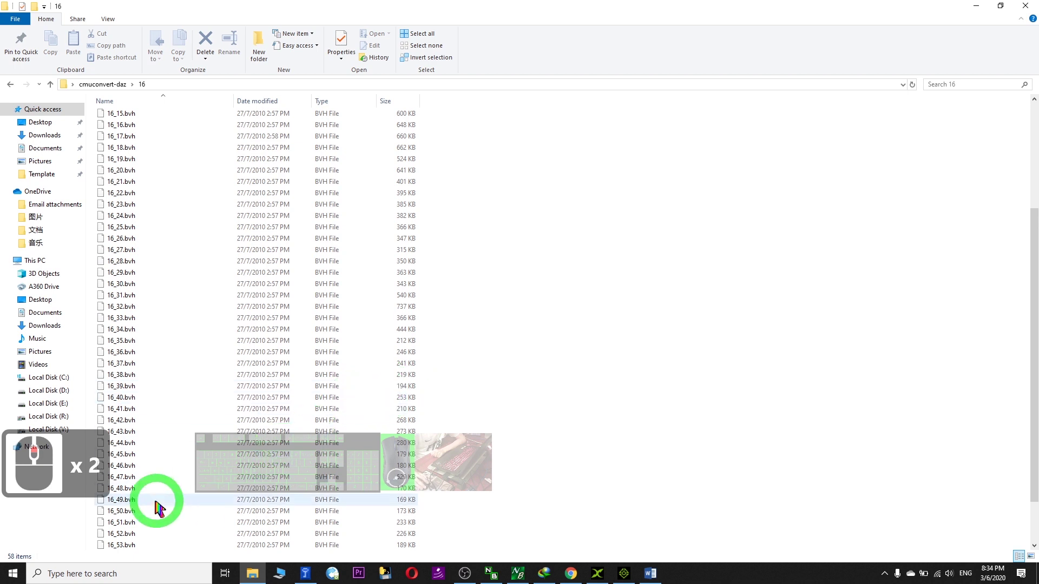
left_click(139, 512)
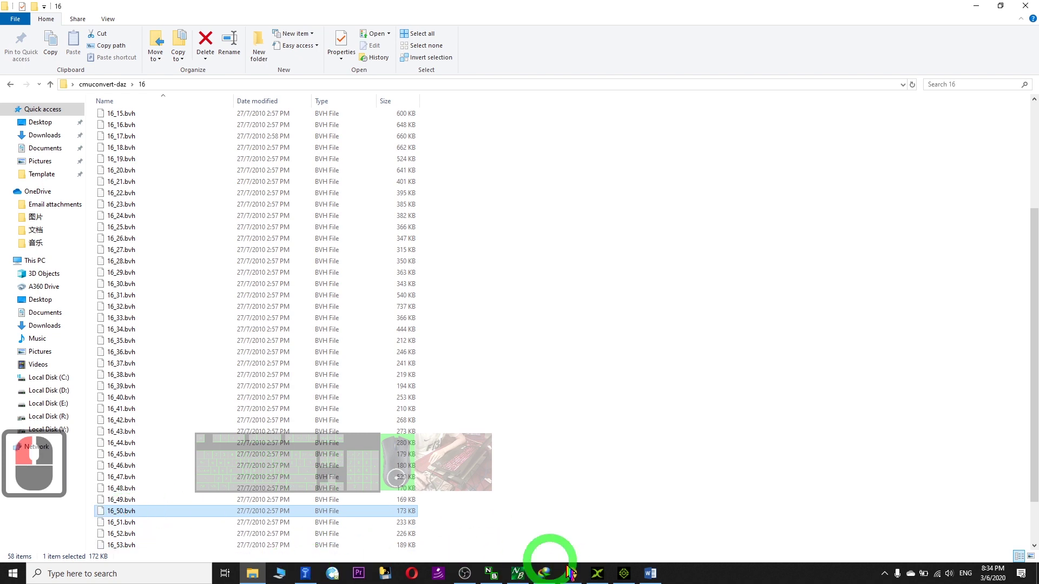
- Bring up the empty iClone 3DXchange 7 scene after briefly checking iClone 7
left_click(619, 569)
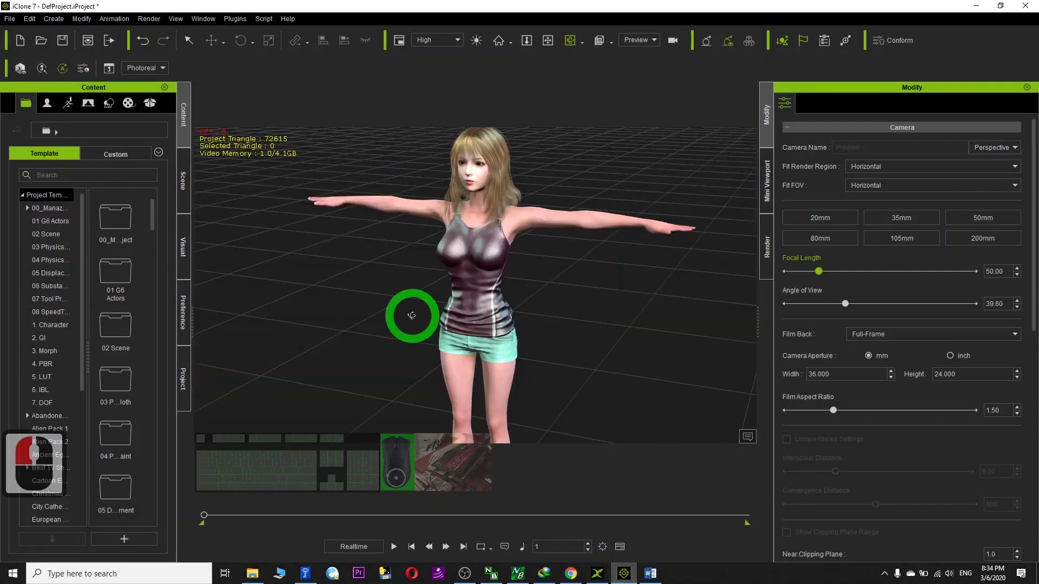
left_click(976, 7)
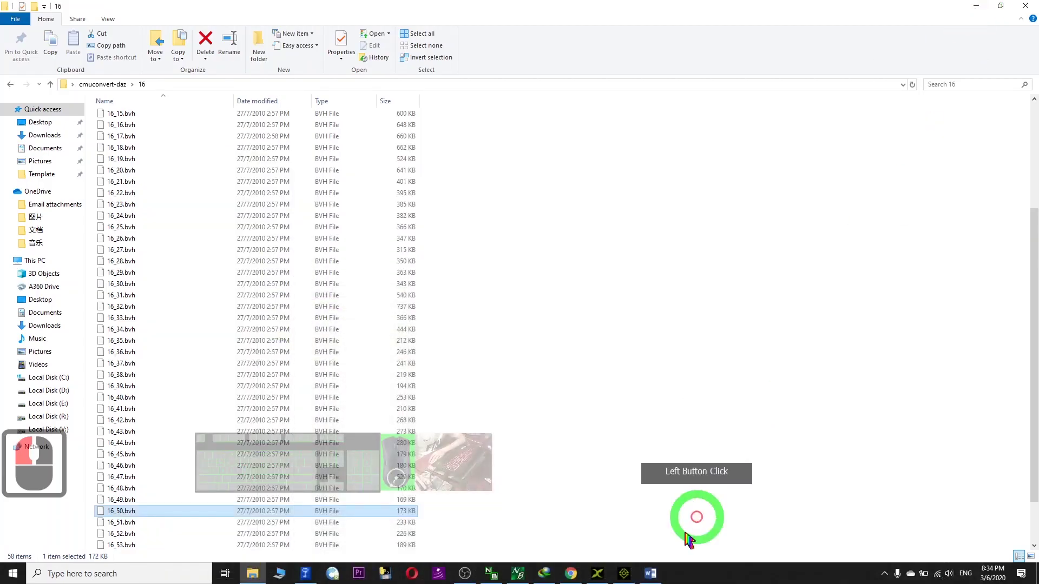
left_click(601, 569)
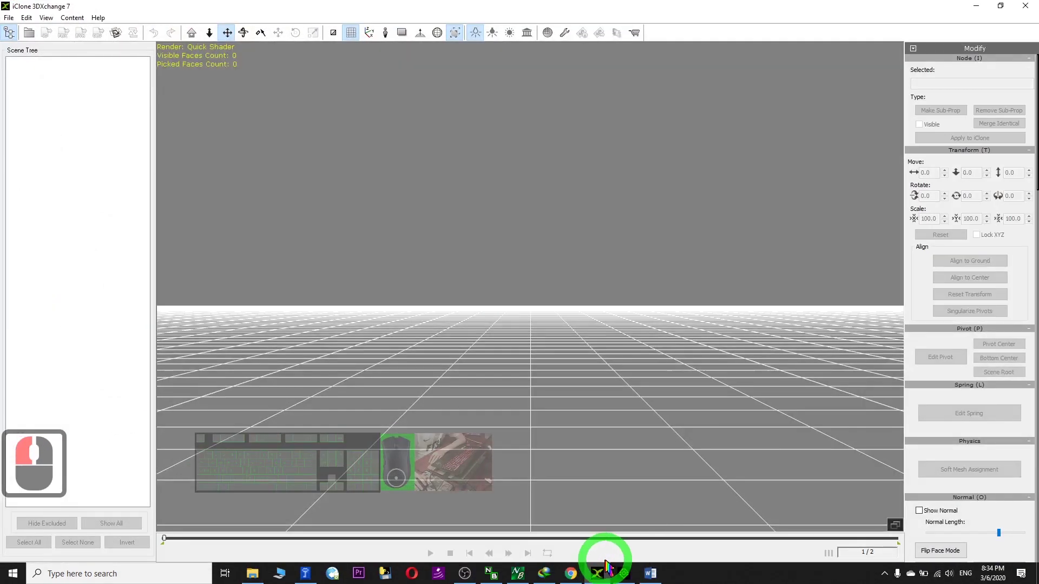
- Drag 16_50.bvh from a resized Explorer window onto the 3DXchange viewport to import its skeleton
left_click(262, 577)
left_click_drag(656, 9, 673, 100)
scroll(761, 281, "down", 2)
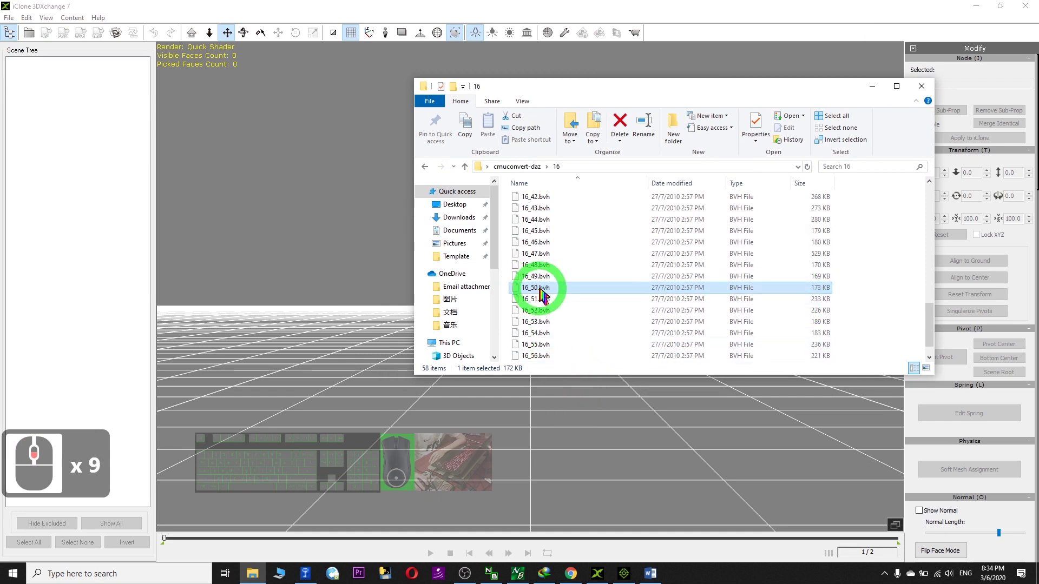
left_click_drag(528, 296, 347, 373)
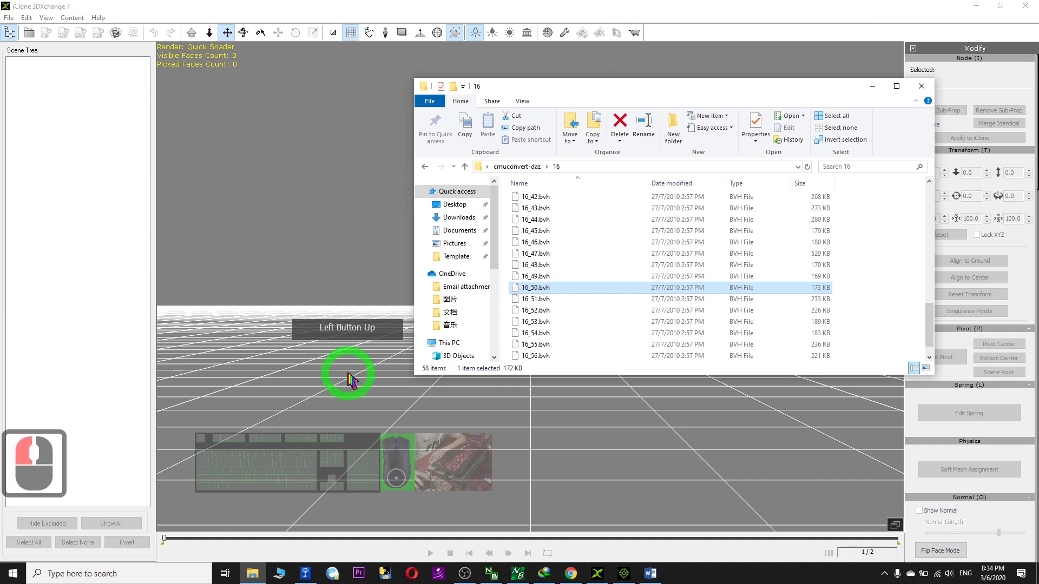
left_click(394, 132)
left_click(483, 8)
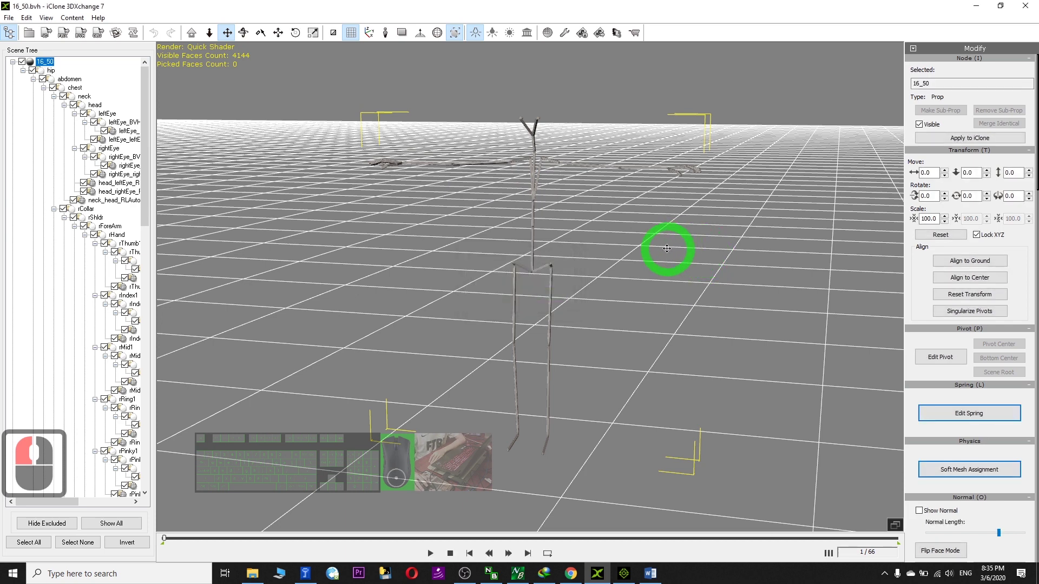
- Center the 16_50 skeleton, set it on the ground and select everything
left_click(969, 278)
left_click(971, 261)
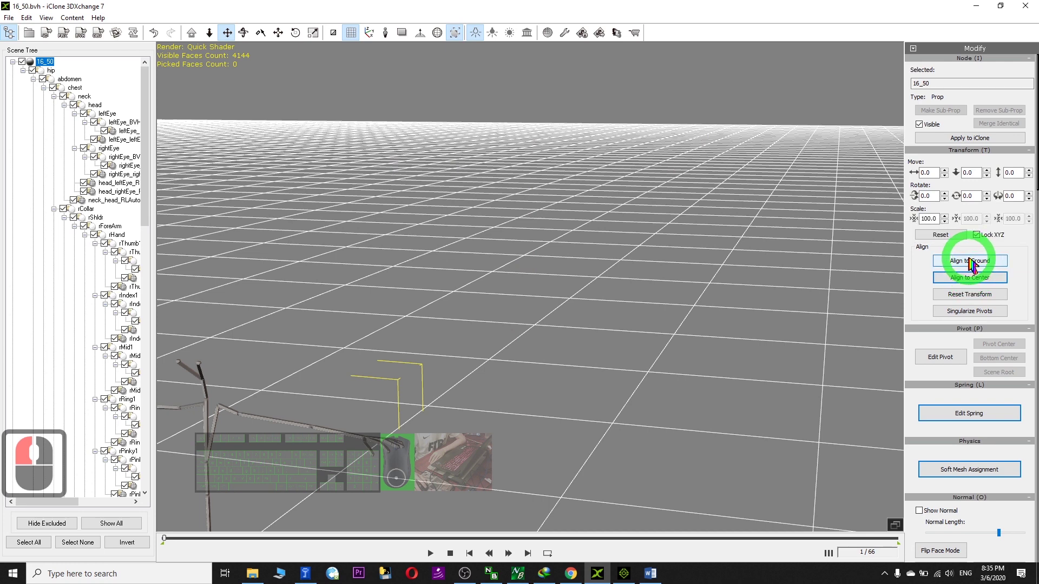
scroll(698, 302, "down", 8)
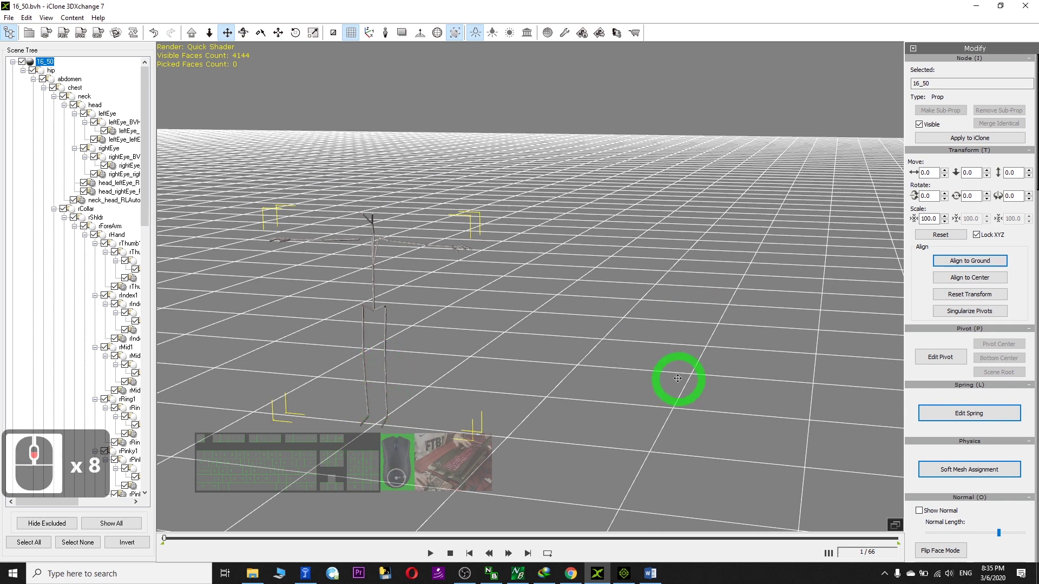
scroll(677, 378, "down", 8, "ctrl")
key("ctrl+a")
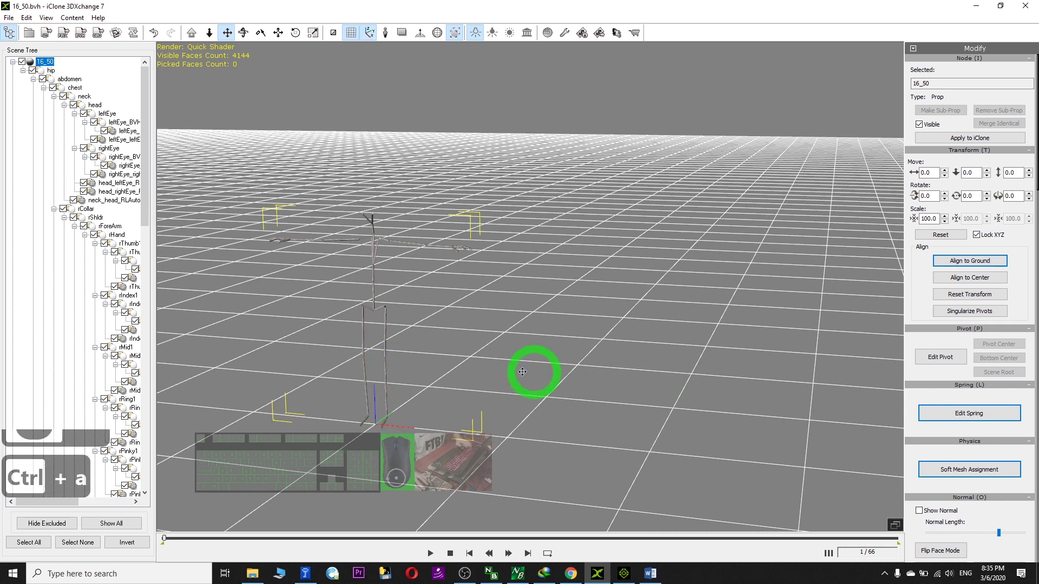
scroll(340, 422, "up", 4)
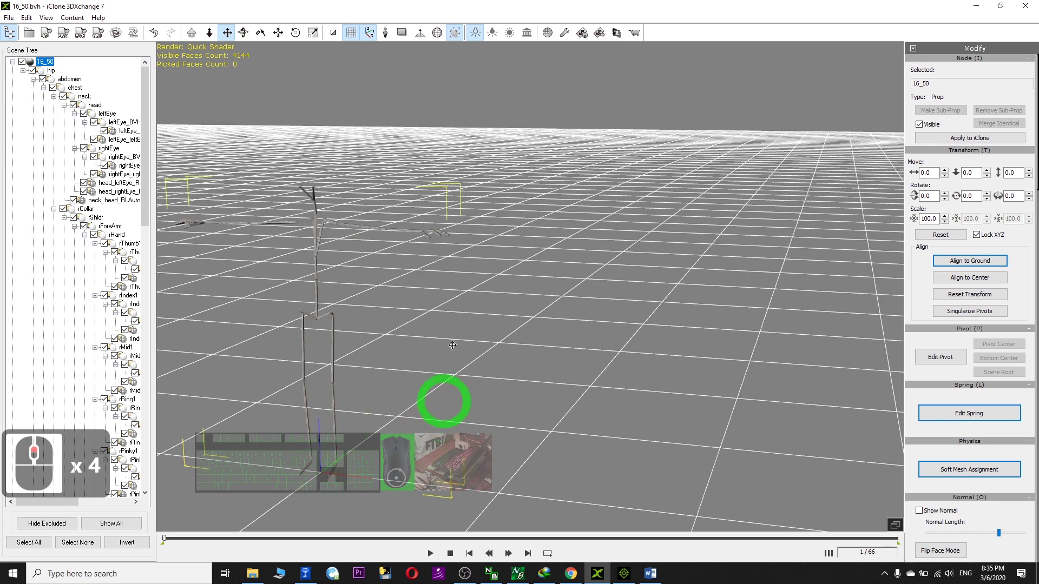
- Hide the yellow dummy and add the 1–66 frame motion to the perform list
left_click(388, 41)
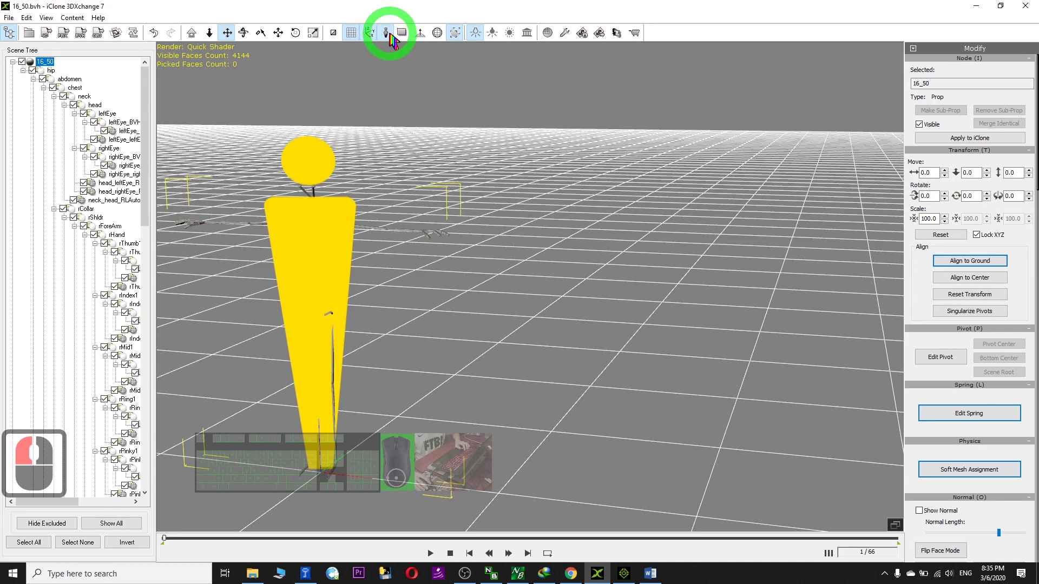
left_click(387, 38)
double_click(387, 38)
left_click(388, 37)
left_click(387, 38)
left_click_drag(401, 88, 1033, 301)
left_click(984, 340)
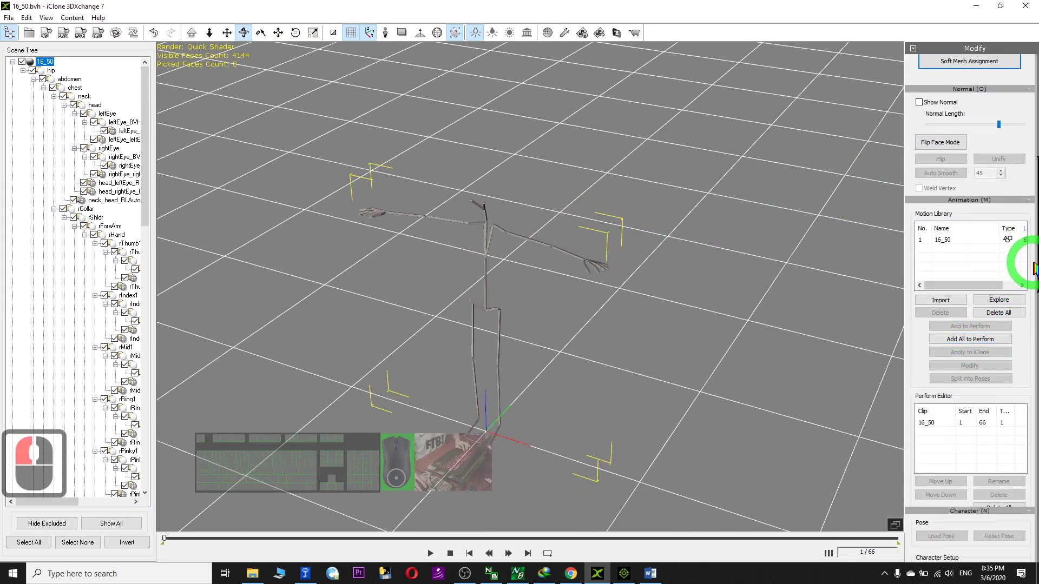
left_click_drag(1035, 262, 963, 125)
left_click_drag(1034, 173, 1034, 357)
- Start the non-standard conversion and choose the Daz4 Genesis characterization preset
left_click(968, 332)
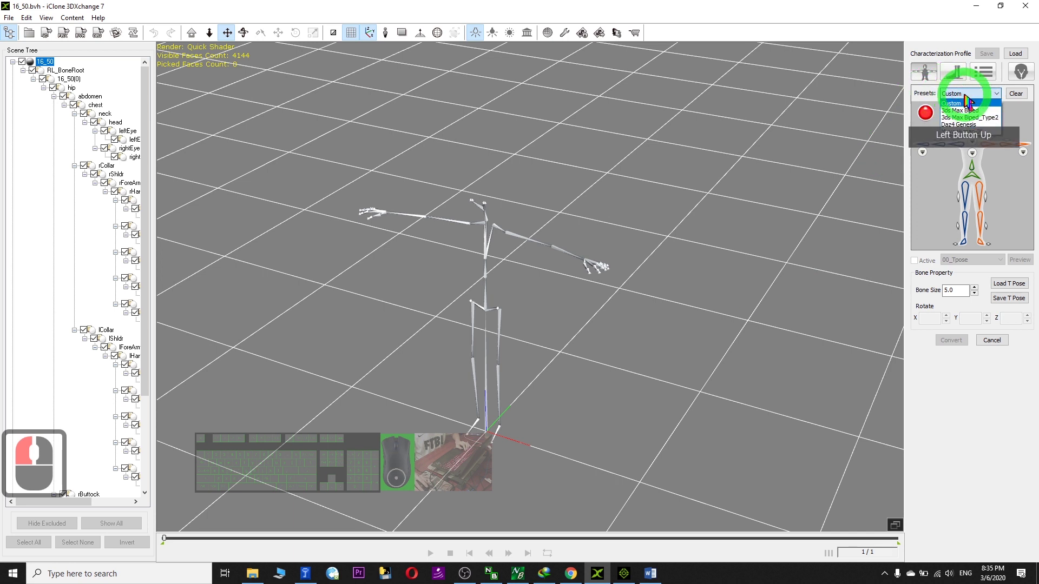
left_click(958, 125)
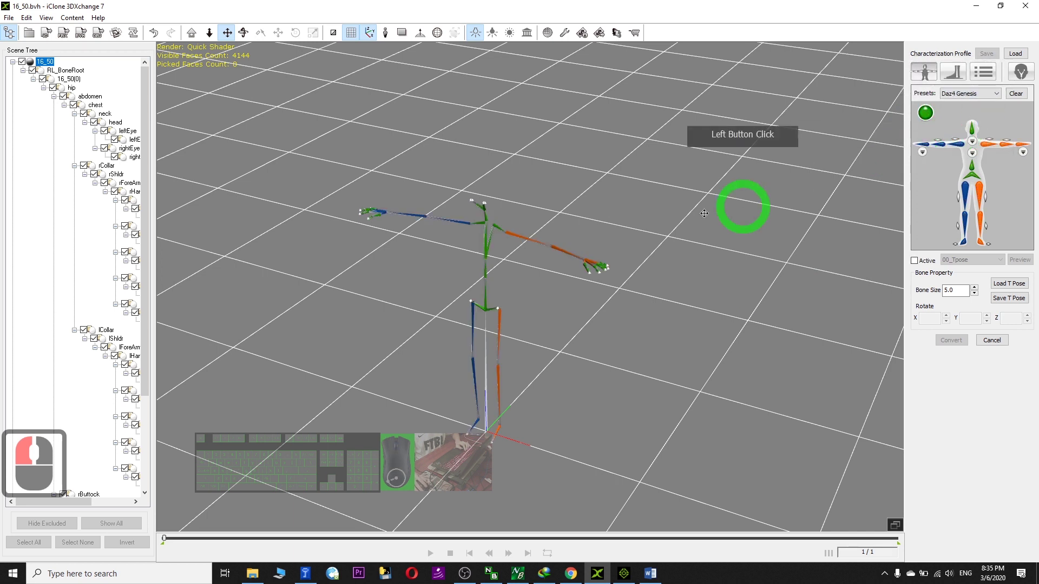
scroll(521, 178, "up", 9)
scroll(510, 309, "down", 6)
left_click_drag(510, 308, 617, 290)
scroll(617, 290, "up", 3)
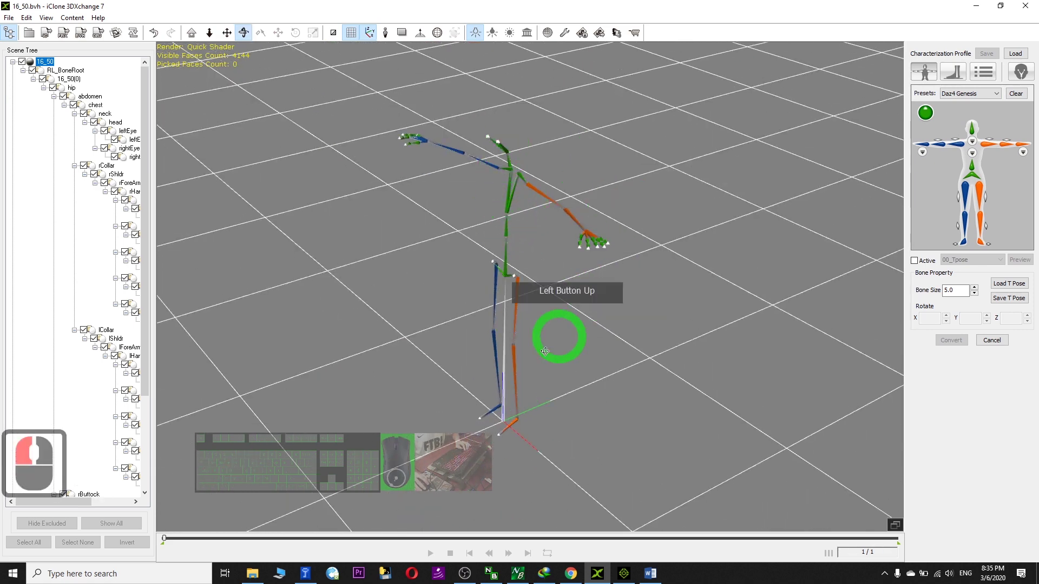
scroll(494, 335, "down", 3)
left_click_drag(630, 375, 934, 287)
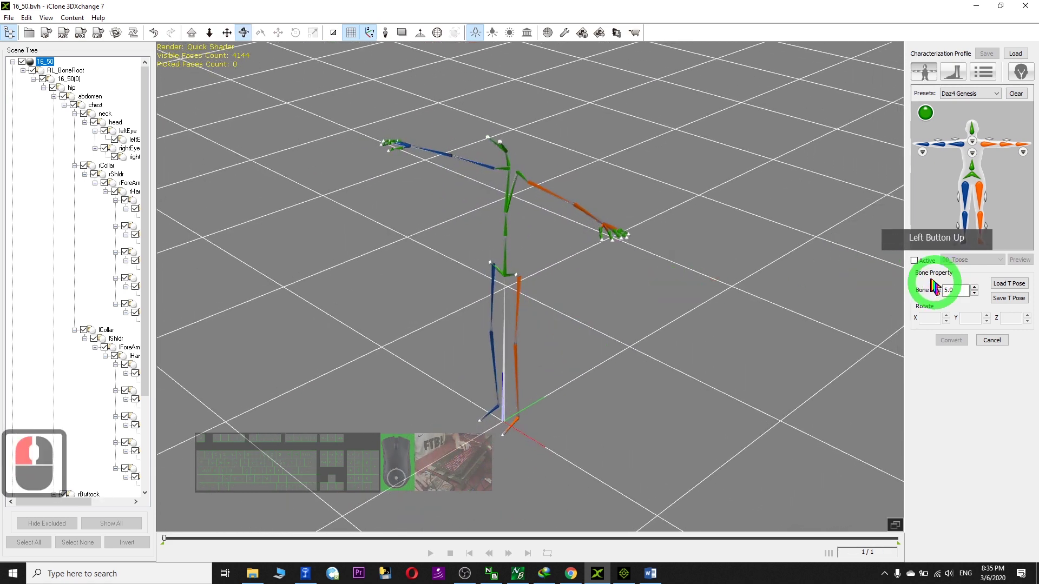
- Activate the 00_Tpose and apply the conversion
left_click(914, 260)
left_click_drag(704, 297, 587, 212)
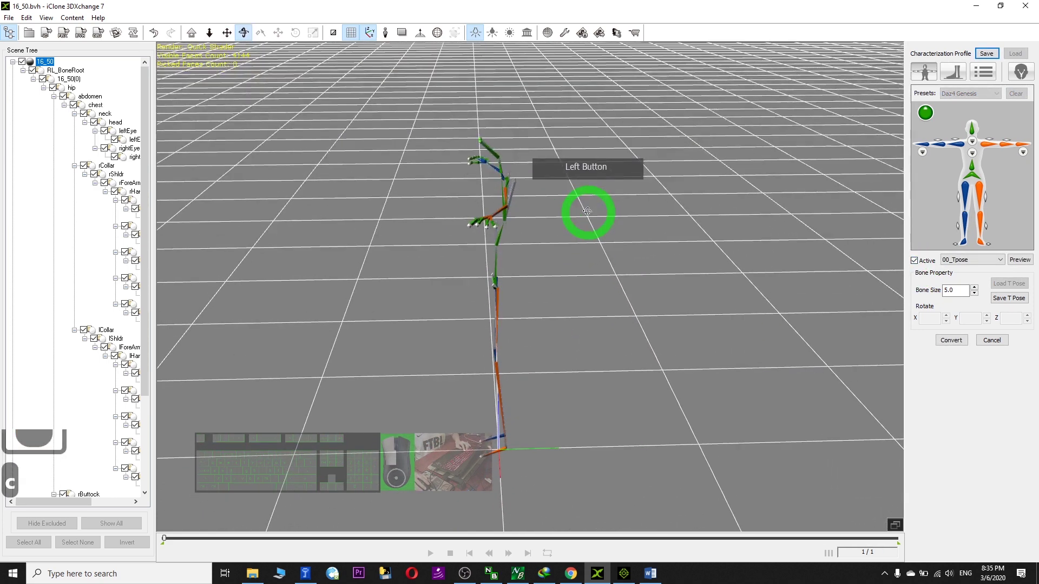
left_click(953, 341)
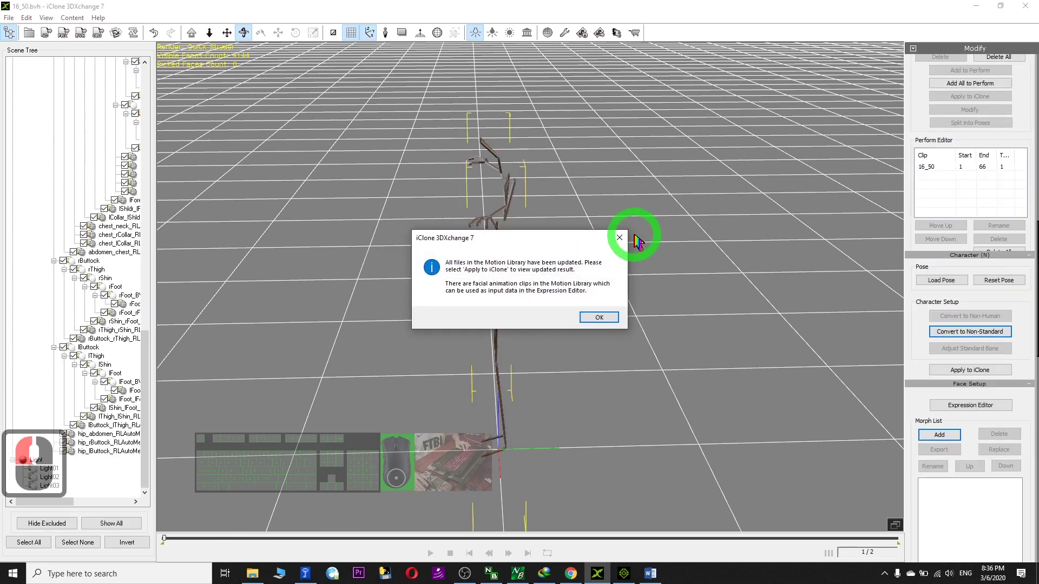
- Dismiss the library update notice and place a windowed 3DXchange beside Explorer's folder 16
left_click(600, 317)
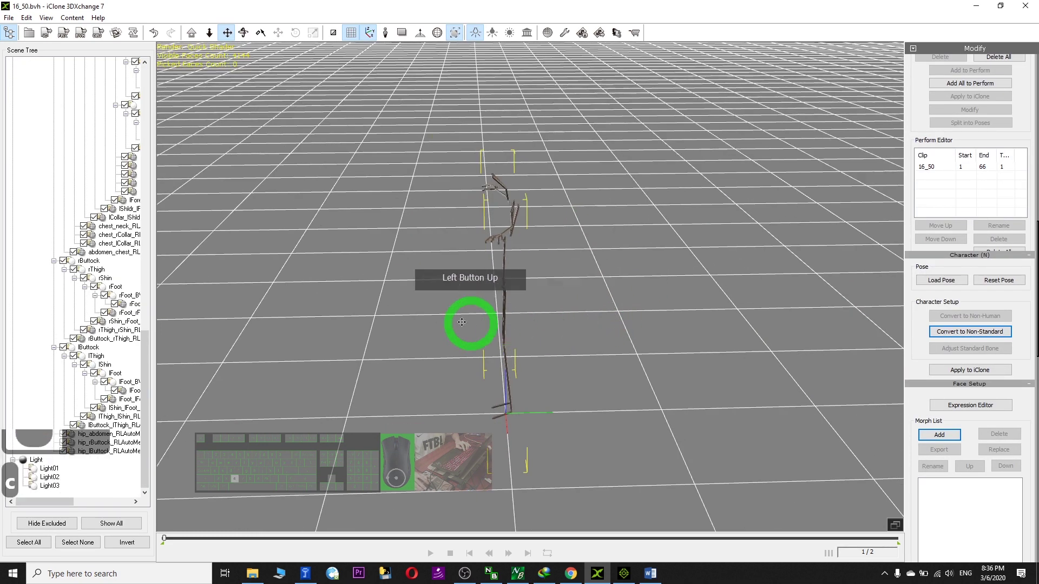
left_click_drag(725, 311, 627, 359)
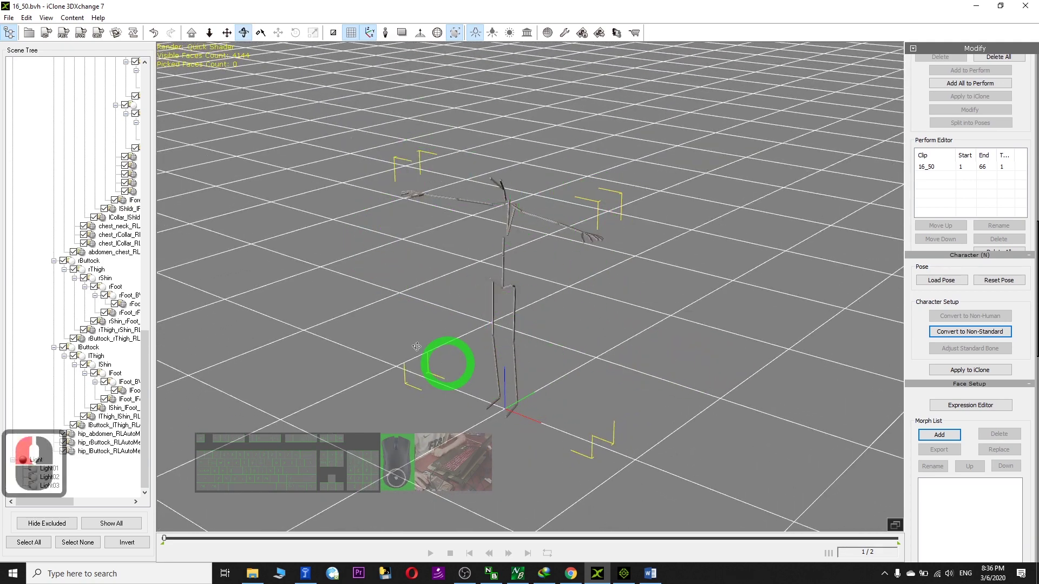
left_click_drag(550, 8, 800, 165)
left_click_drag(696, 88, 317, 87)
left_click(278, 161)
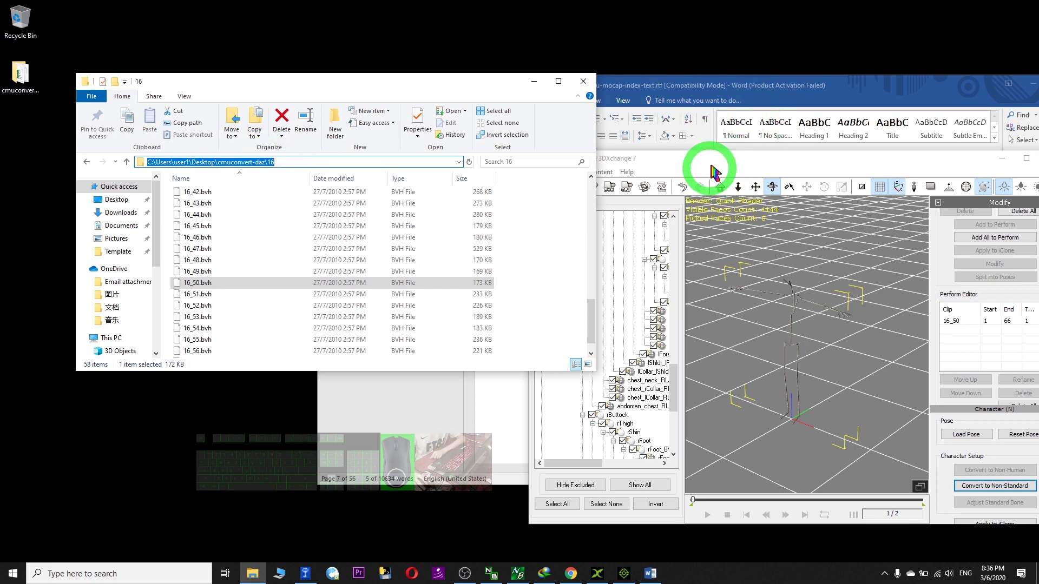
- Open the File > Export settings for the non-standard character with Export Geometry left off
left_click(1030, 83)
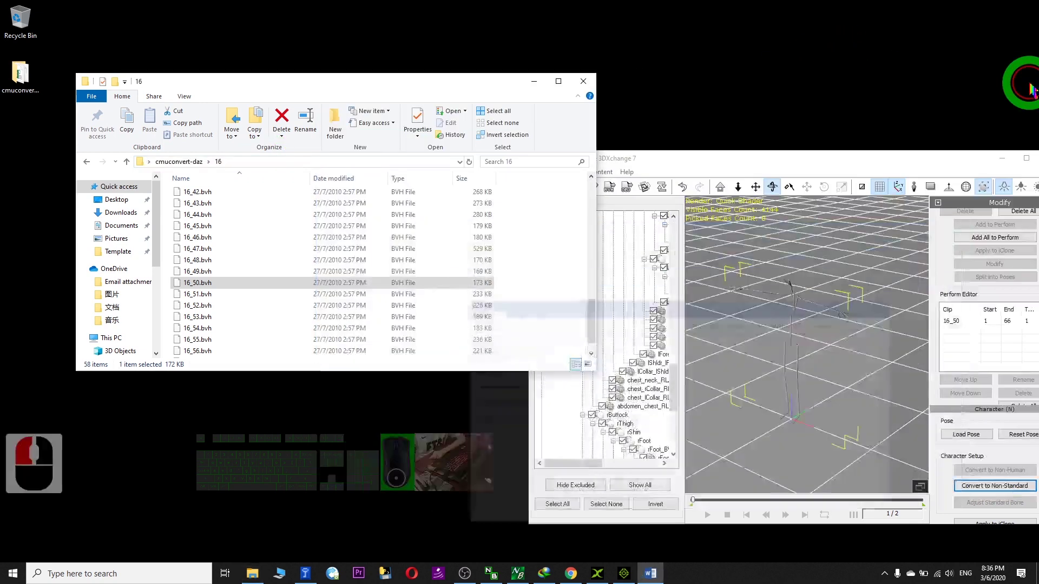
left_click_drag(819, 159, 695, 126)
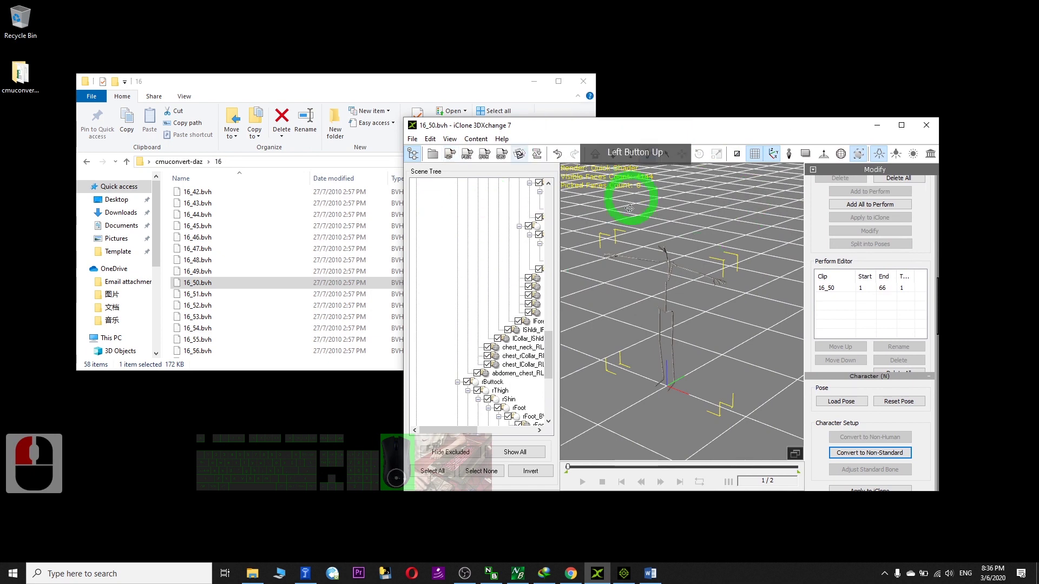
left_click(413, 140)
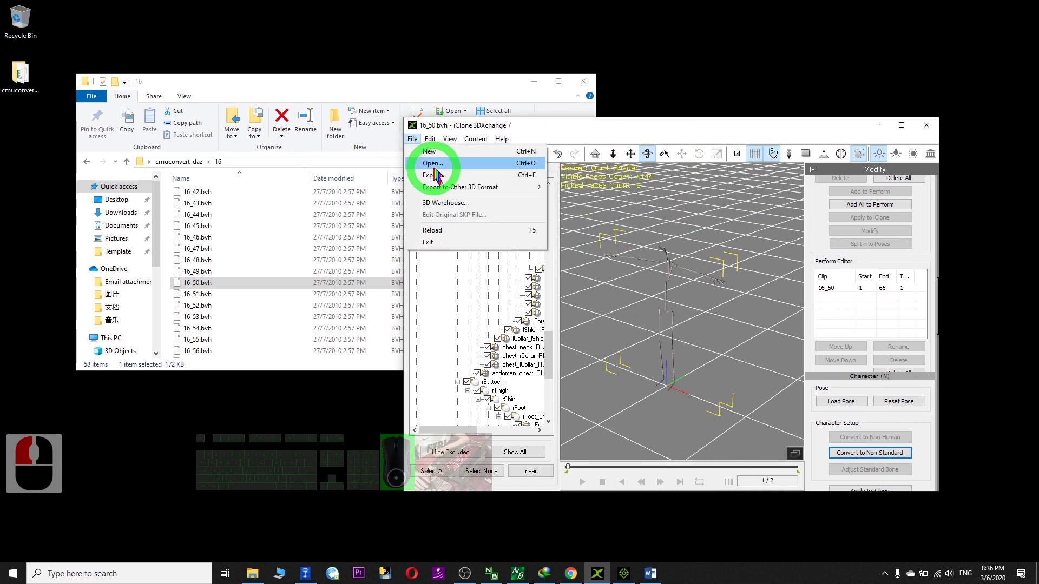
left_click(434, 175)
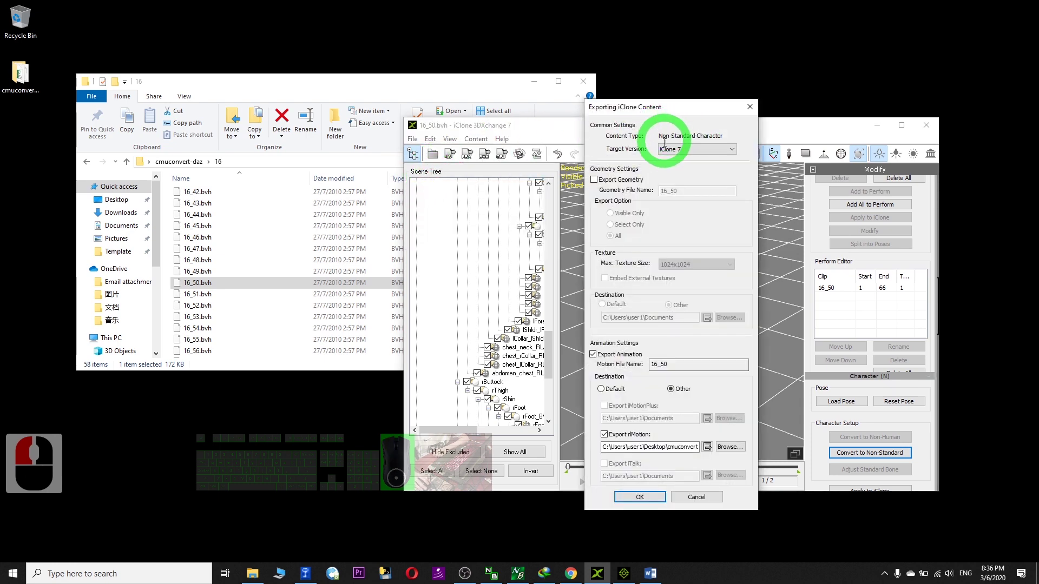
left_click_drag(662, 136, 731, 133)
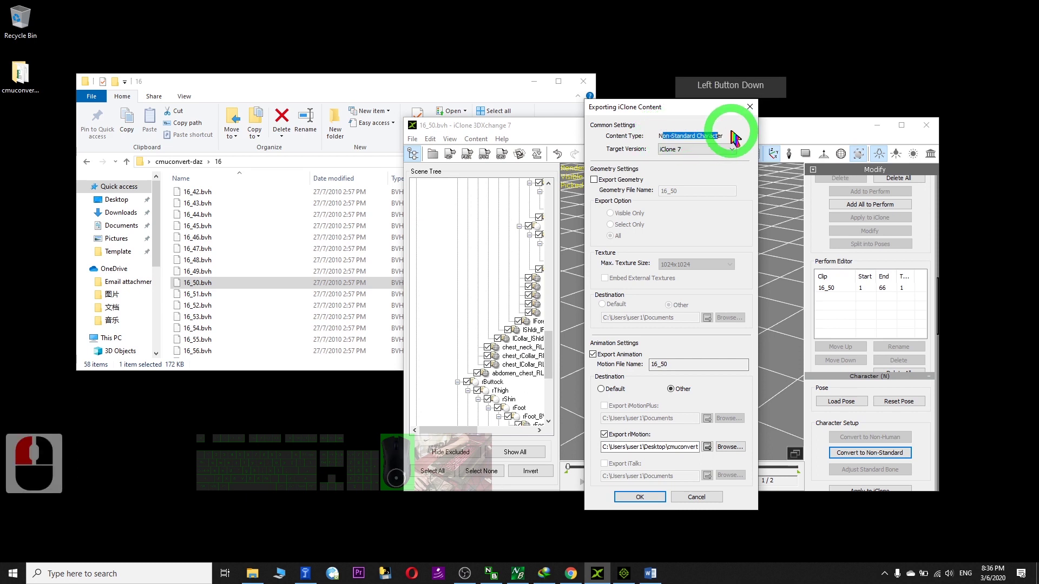
left_click(594, 180)
left_click(599, 181)
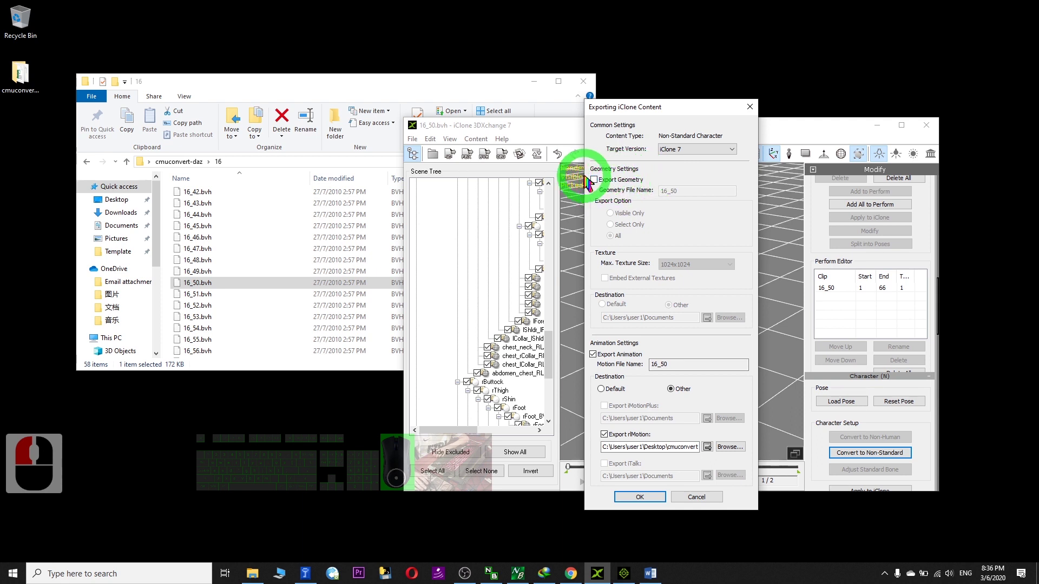
- Adjust the export options, keeping Export rlMotion checked
double_click(610, 355)
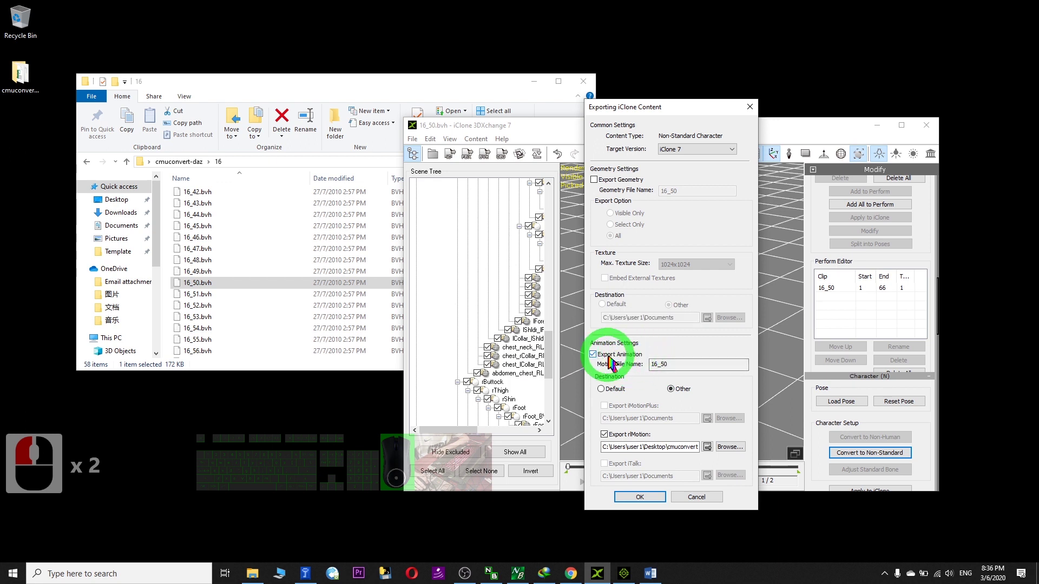
left_click(672, 389)
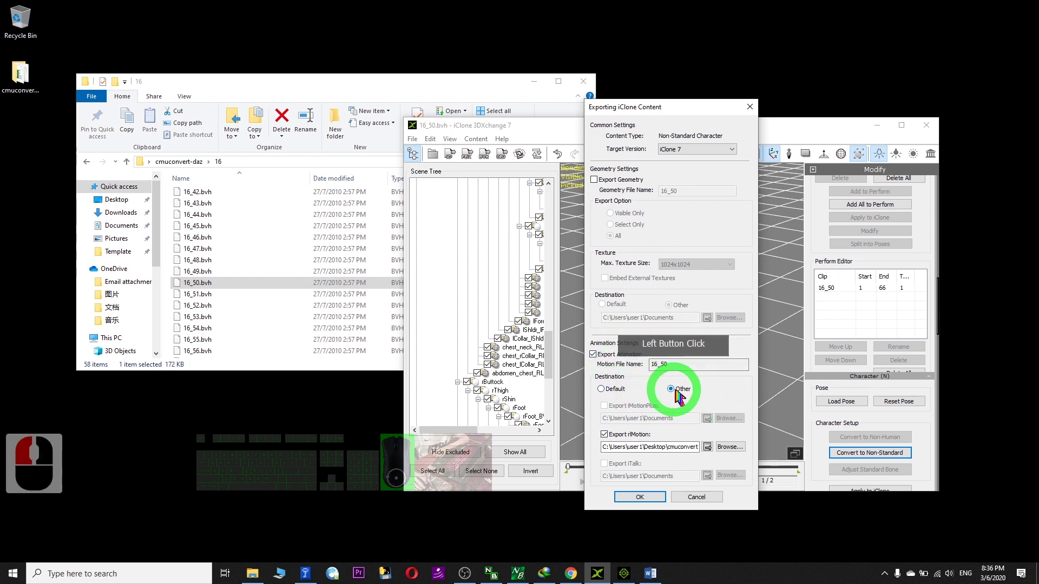
left_click(675, 389)
left_click(675, 447)
left_click(675, 389)
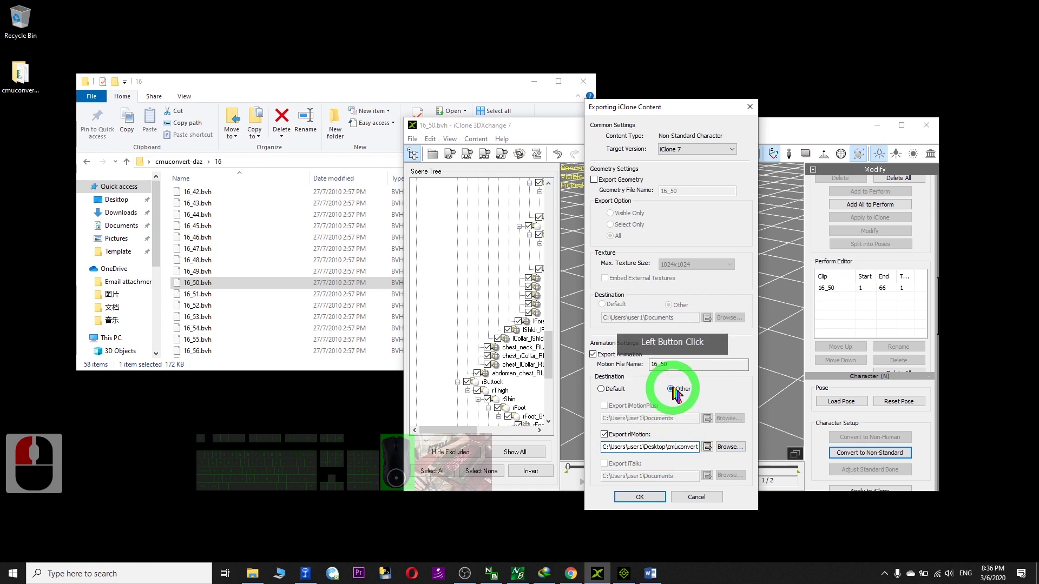
left_click(605, 434)
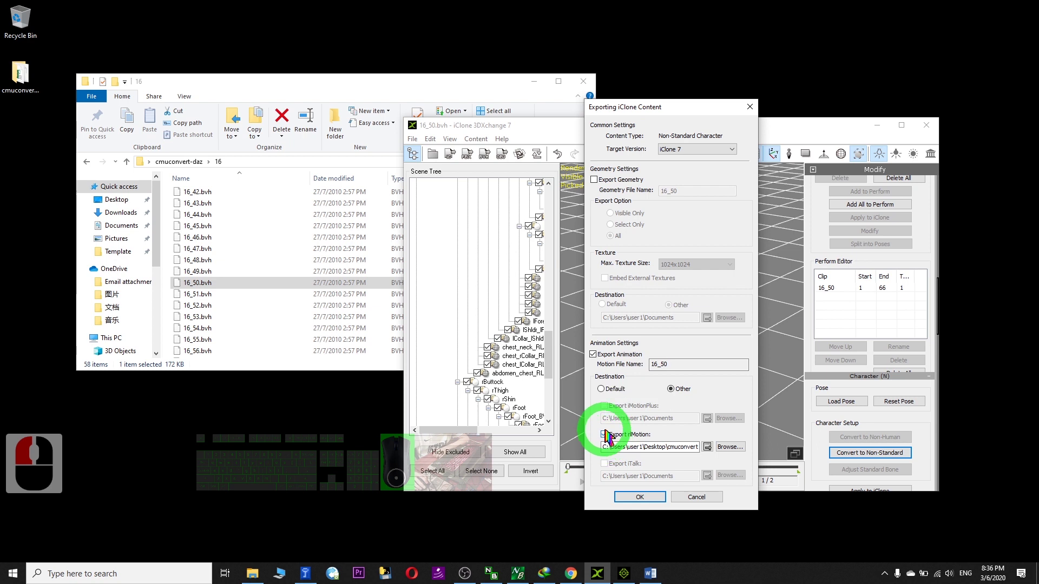
left_click(604, 435)
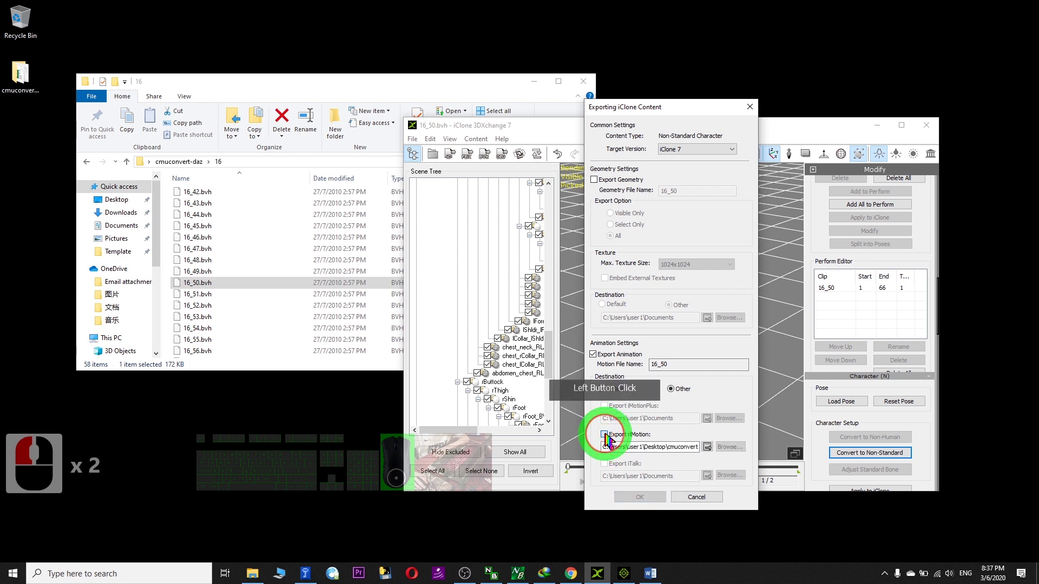
- Copy folder 16's path from Explorer and clear the old rlMotion destination path
left_click(324, 123)
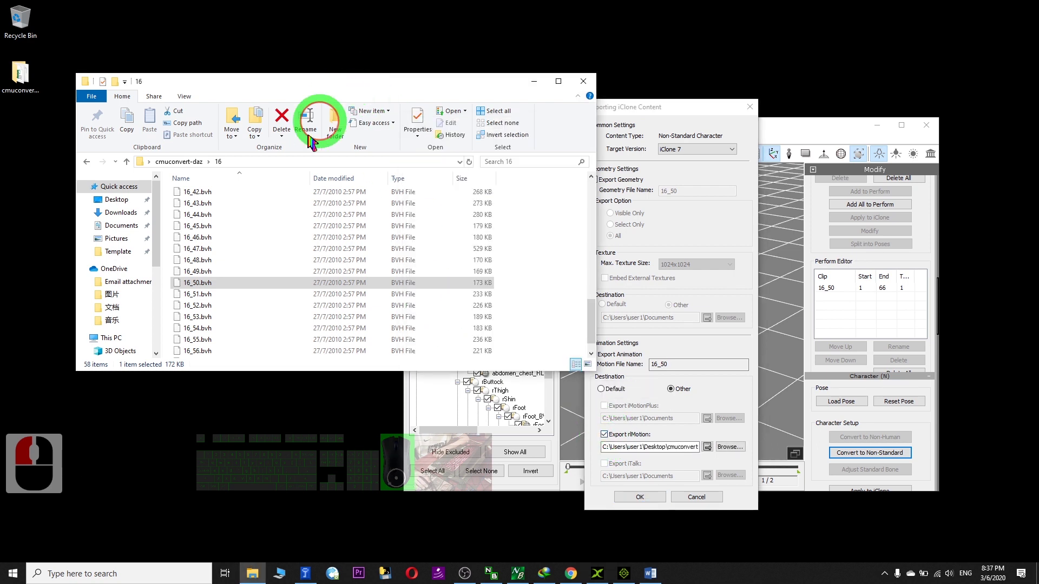
left_click(246, 162)
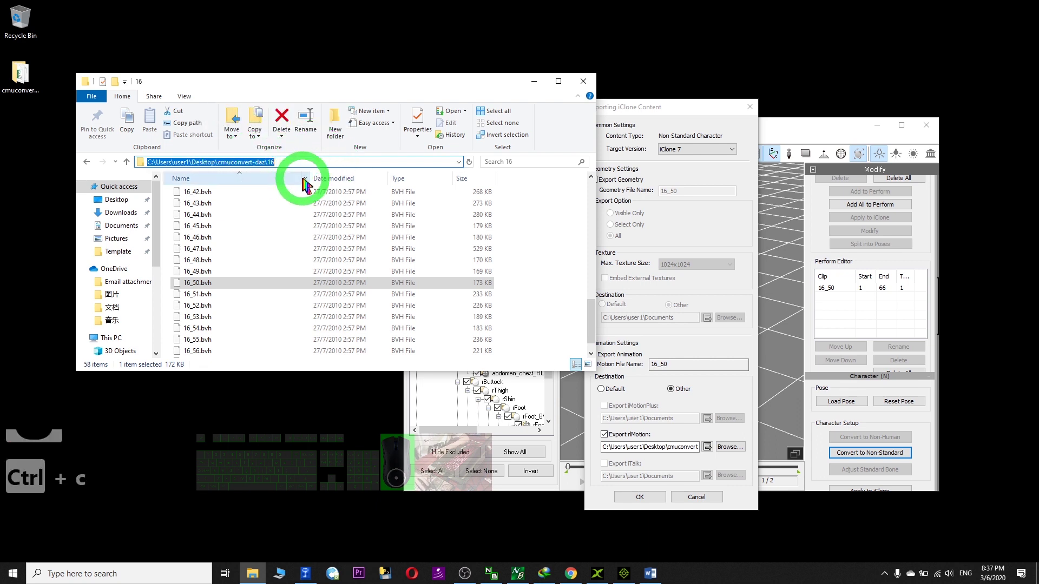
left_click(633, 445)
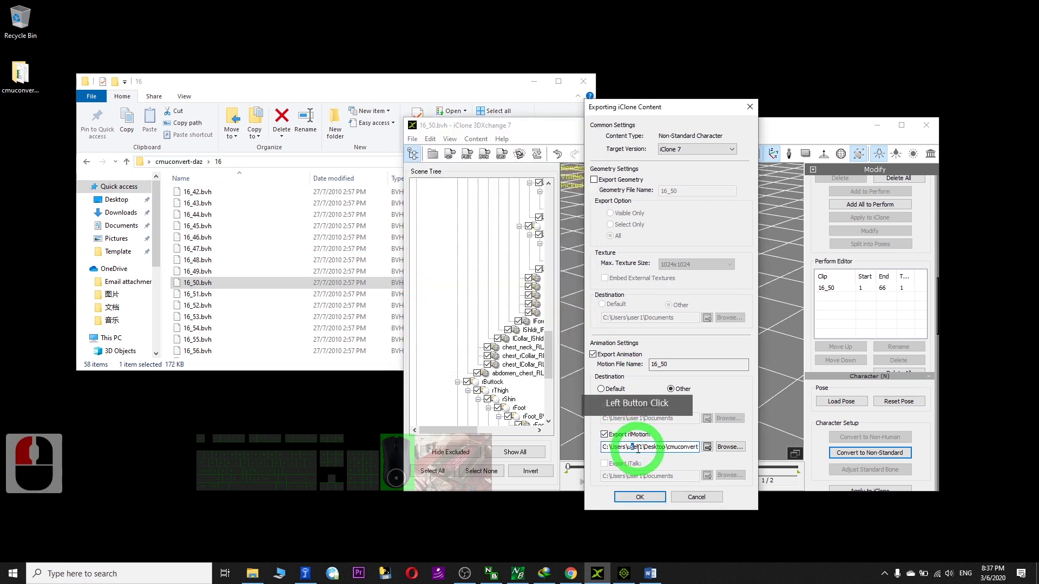
key("ctrl+a")
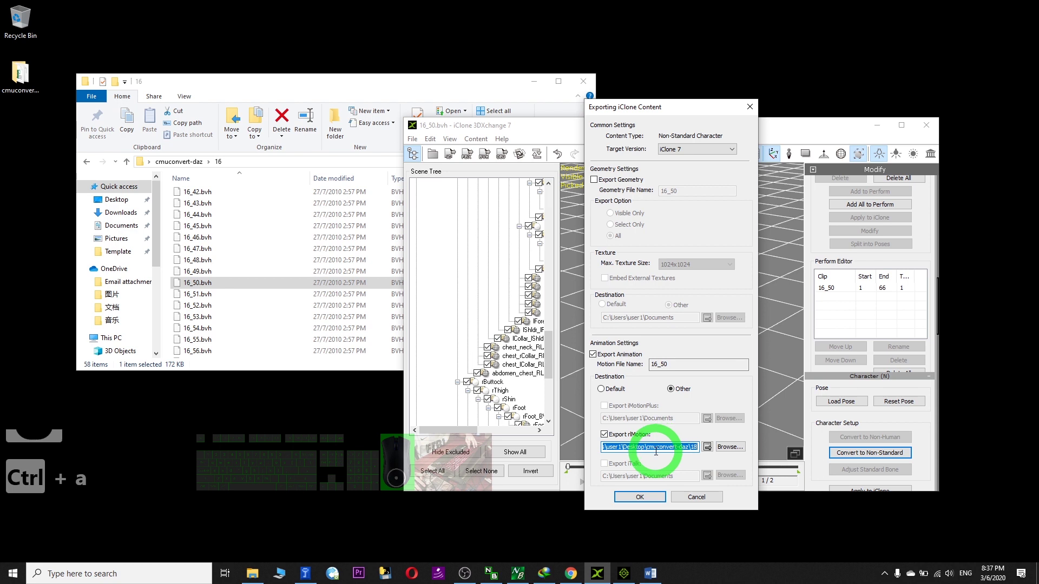
key("Delete")
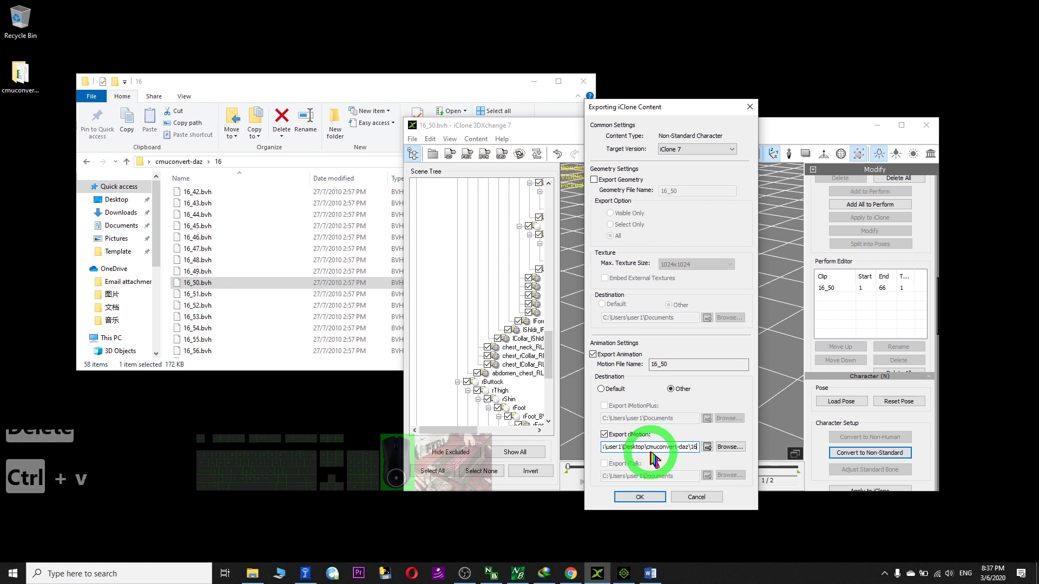
- Export the 16_50 motion as an rlMotion file and select 16_50.rlMotion in folder 16
left_click(639, 497)
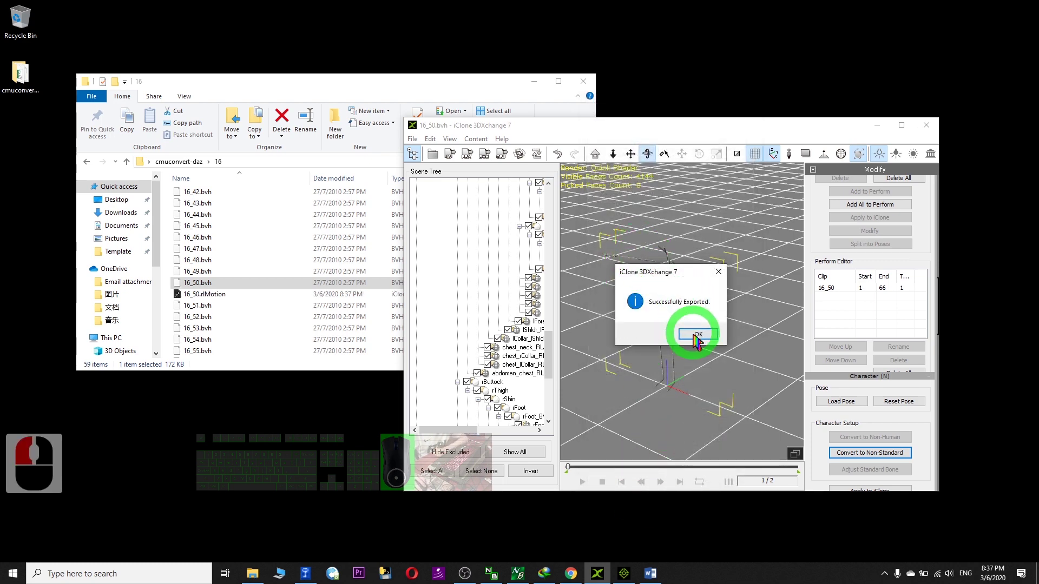
left_click(696, 336)
left_click(202, 297)
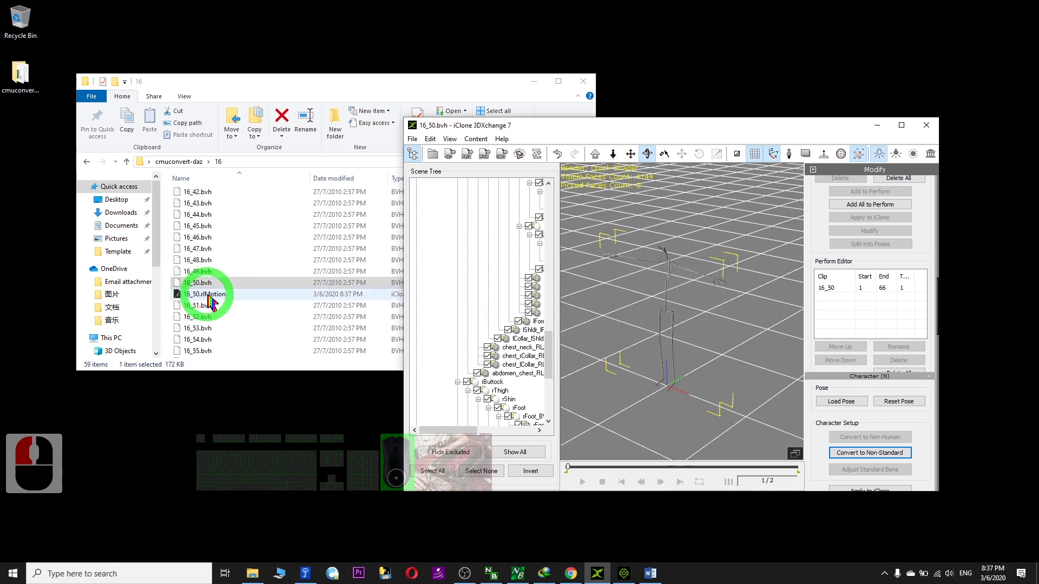
left_click(210, 297)
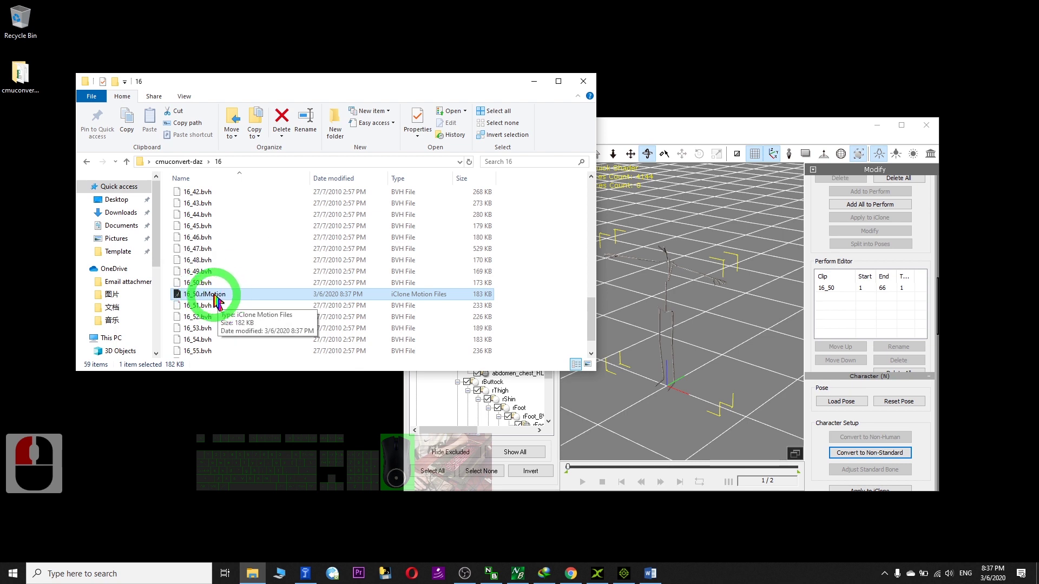
- Review the advanced Folder Options view settings, then reselect 16_50.rlMotion
left_click(184, 98)
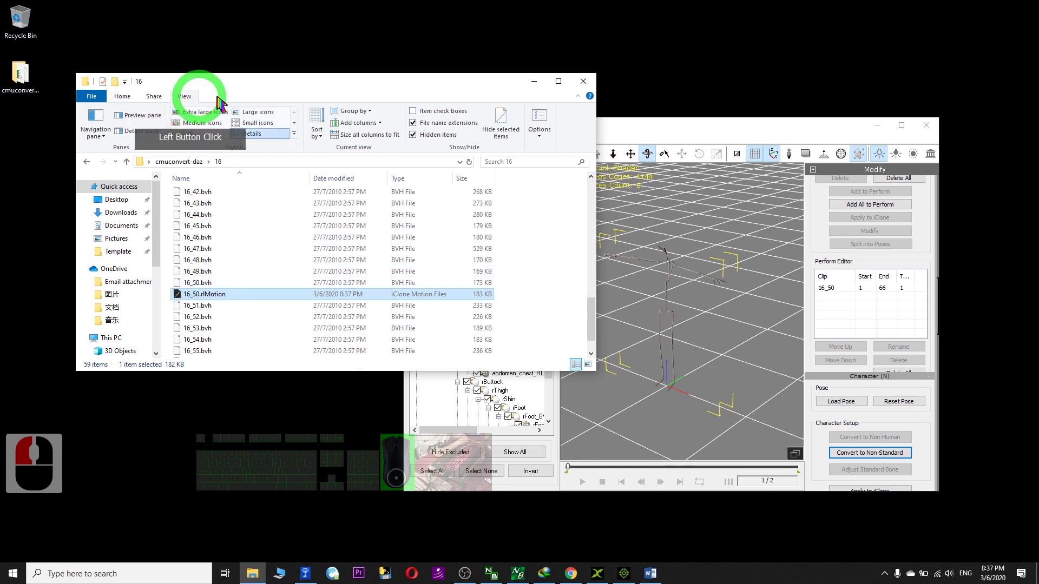
left_click(539, 115)
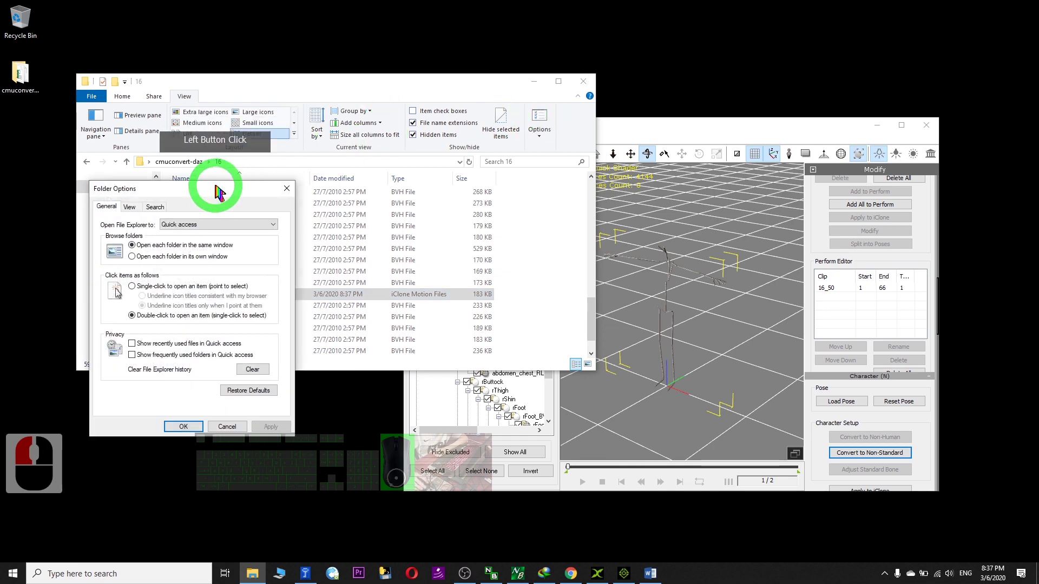
left_click_drag(215, 241, 617, 197)
left_click(524, 215)
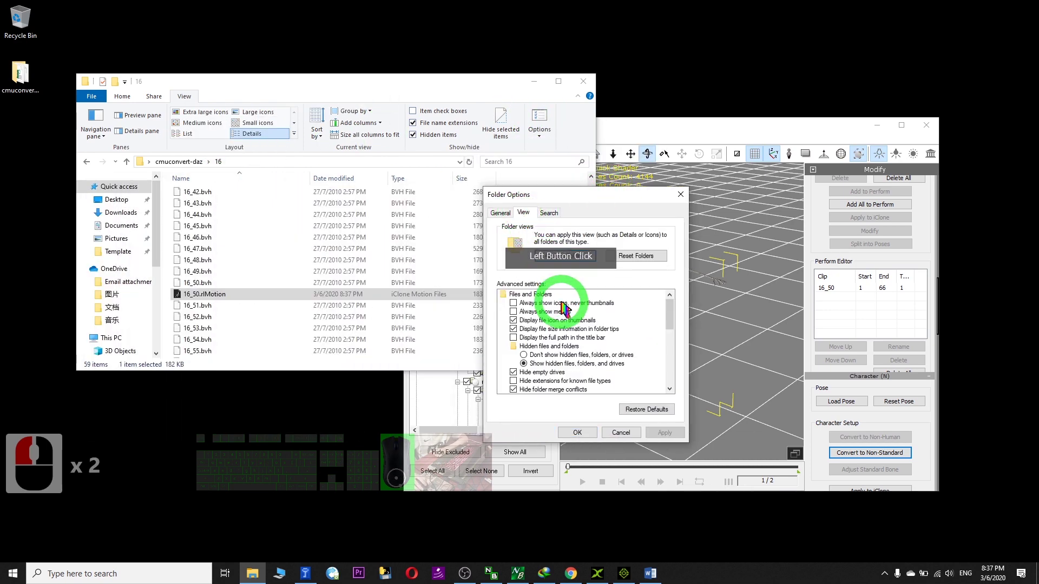
scroll(527, 348, "down", 1)
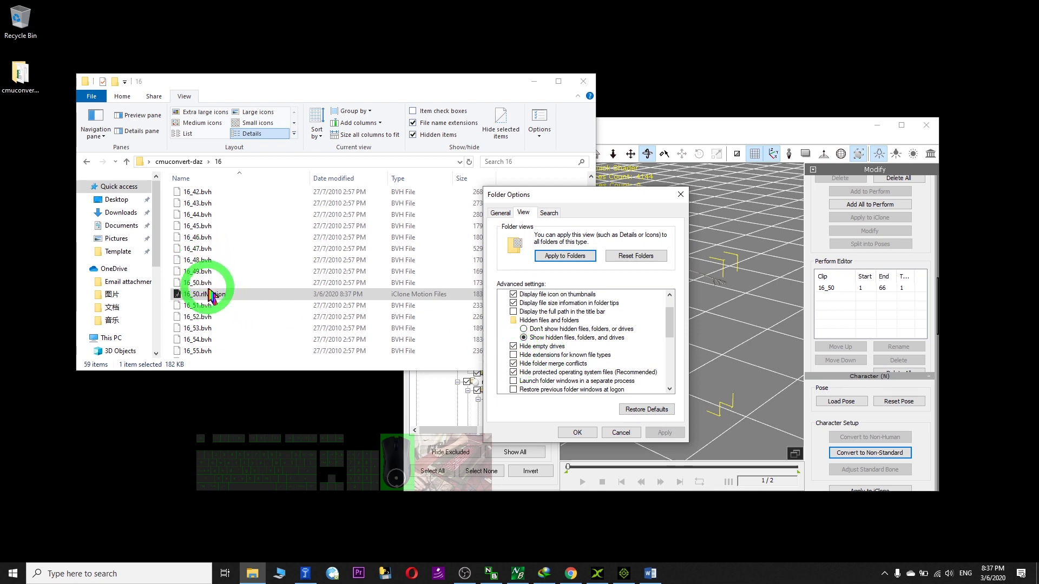
left_click(577, 432)
left_click(200, 296)
left_click(200, 294)
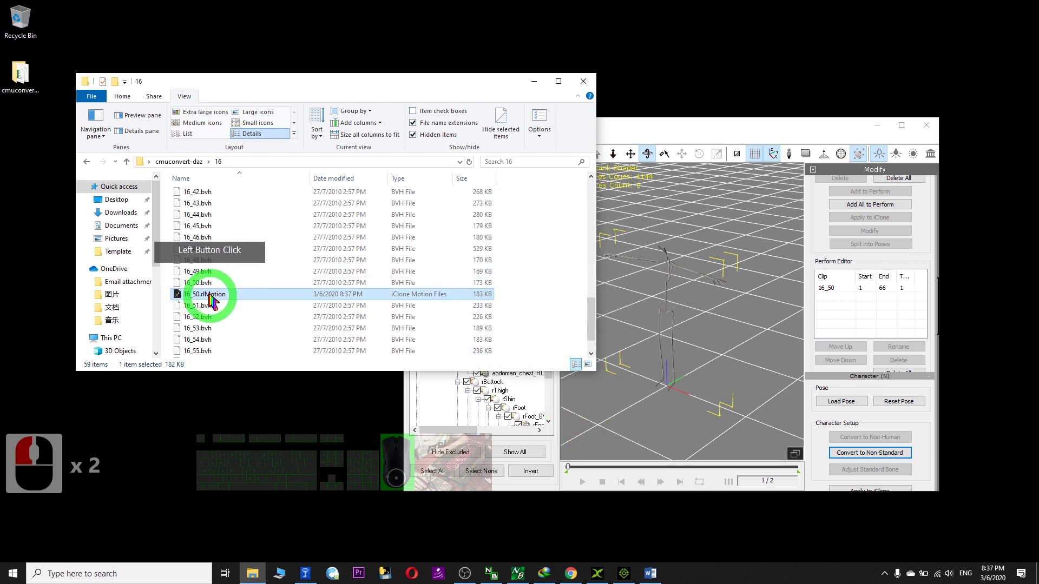
- Drag 16_50.rlMotion from Explorer onto the female character, then maximize iClone and reframe the view
left_click(623, 575)
left_click_drag(528, 33, 503, 37)
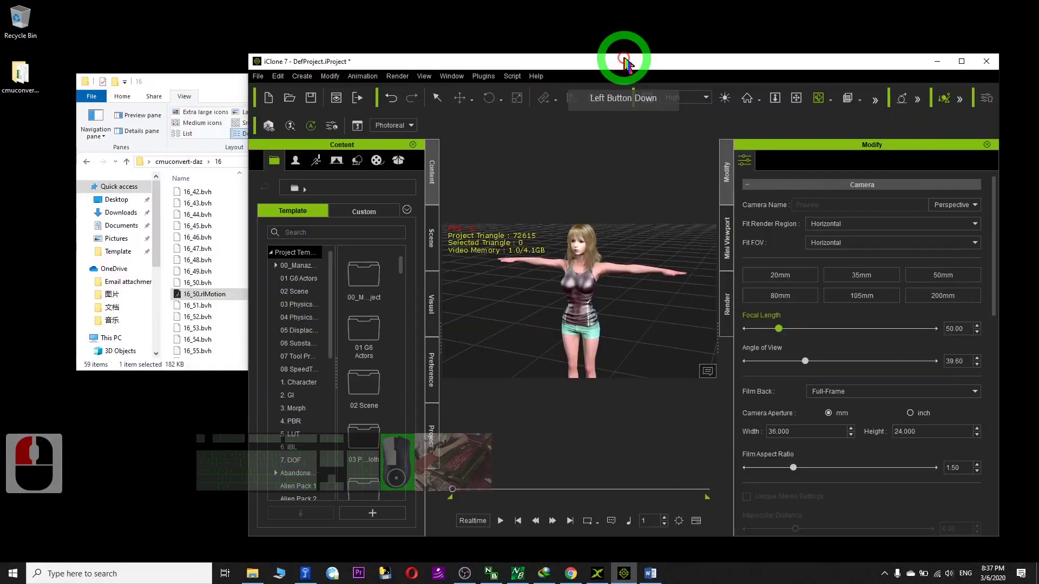
left_click_drag(204, 295, 513, 287)
left_click_drag(204, 298, 580, 299)
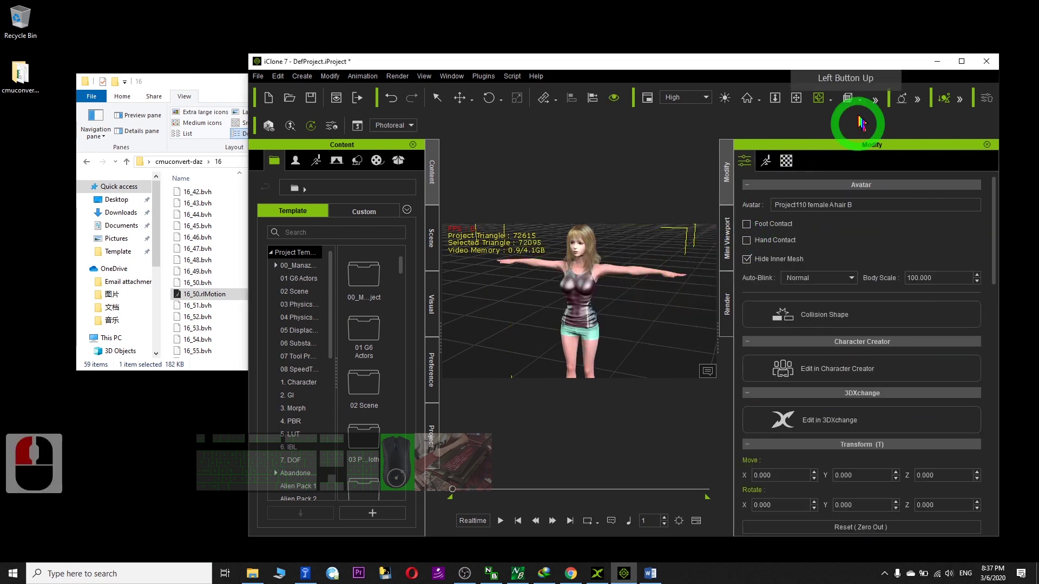
left_click(962, 61)
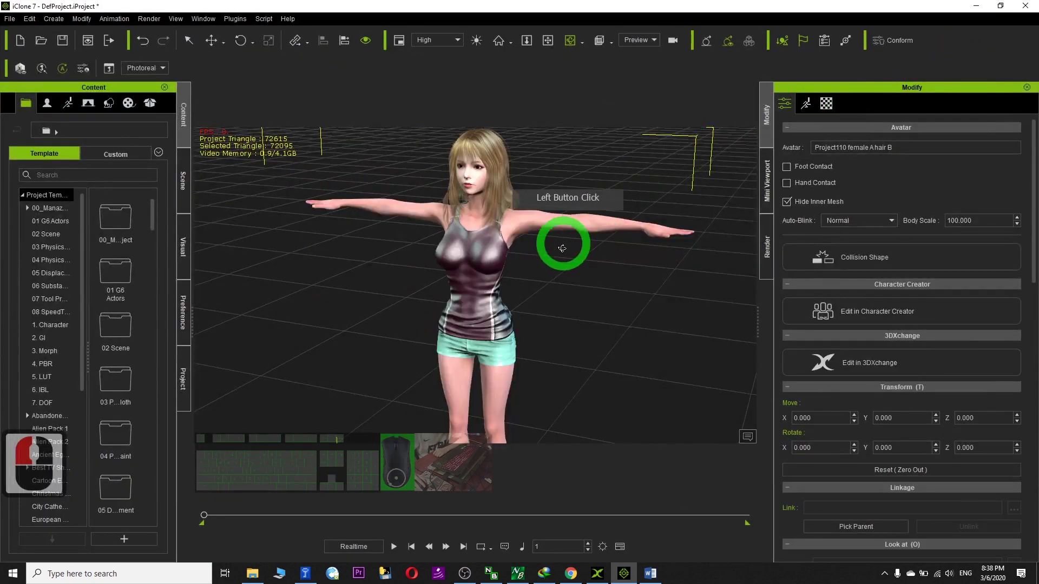
scroll(557, 283, "down", 5)
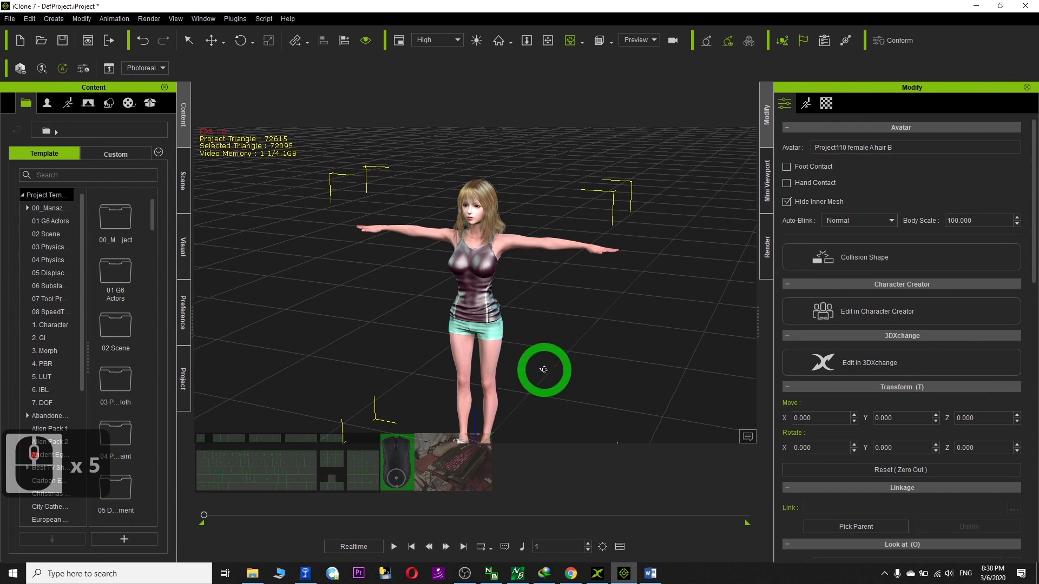
left_click_drag(531, 378, 568, 299)
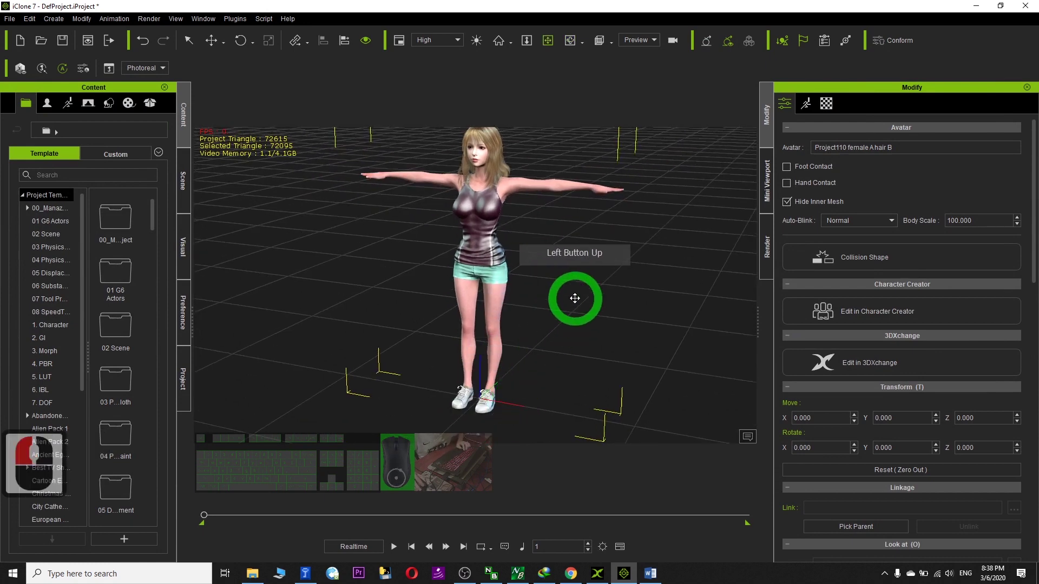
- Play the running motion, restart it, and tilt the camera down onto the character
left_click(394, 547)
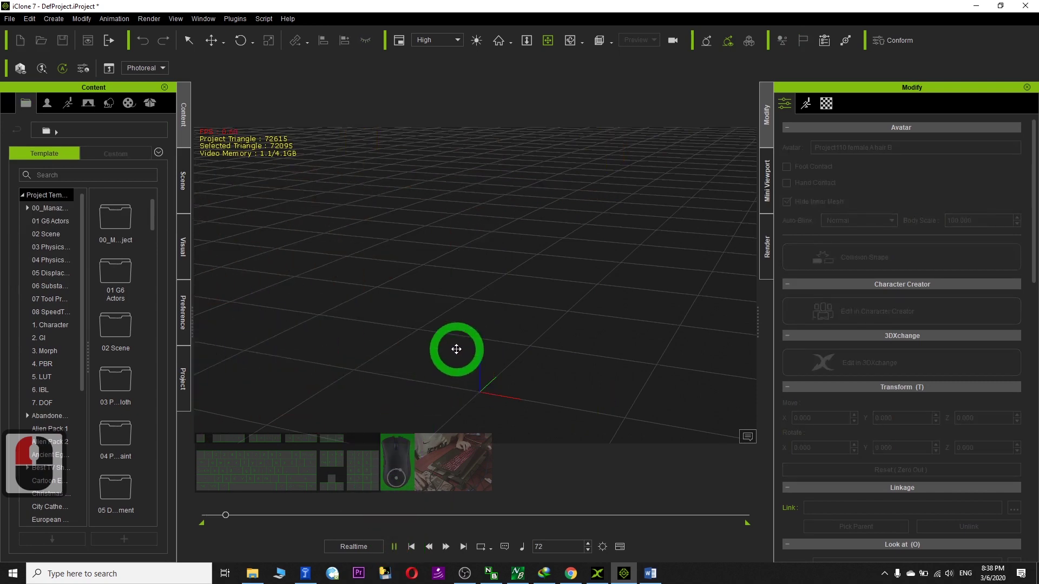
scroll(456, 349, "down", 20)
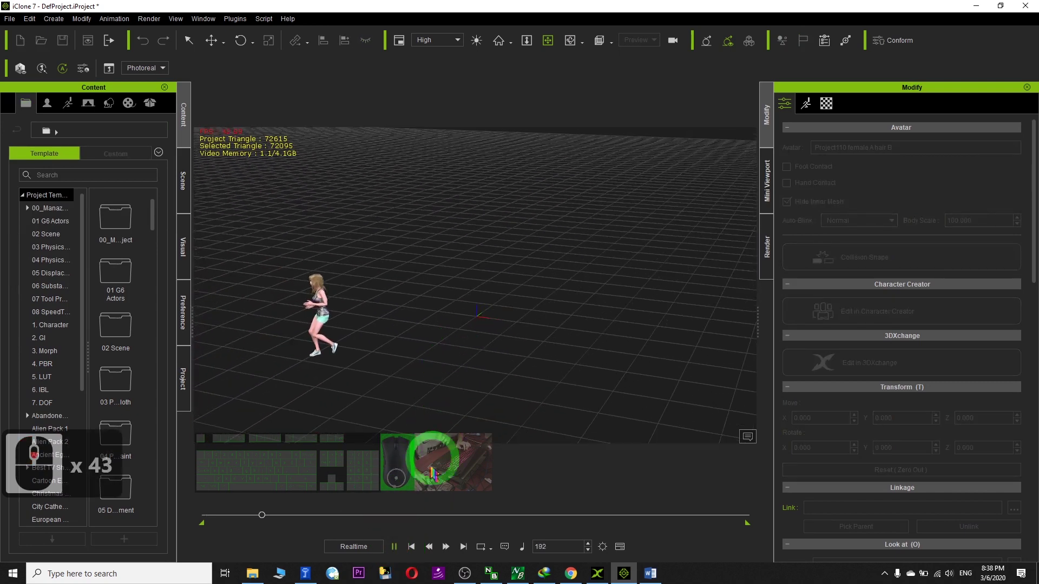
left_click(413, 547)
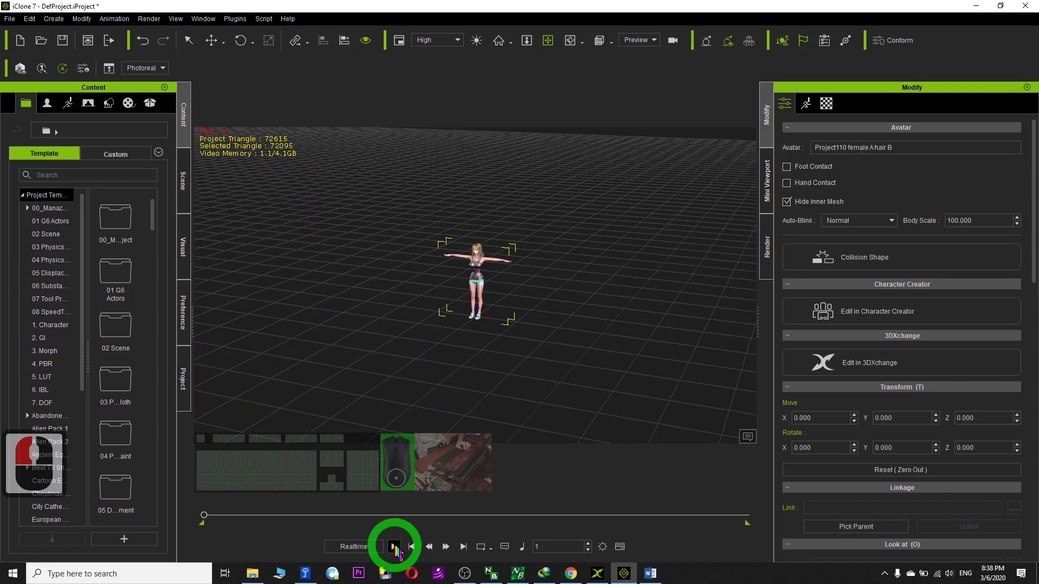
left_click(394, 547)
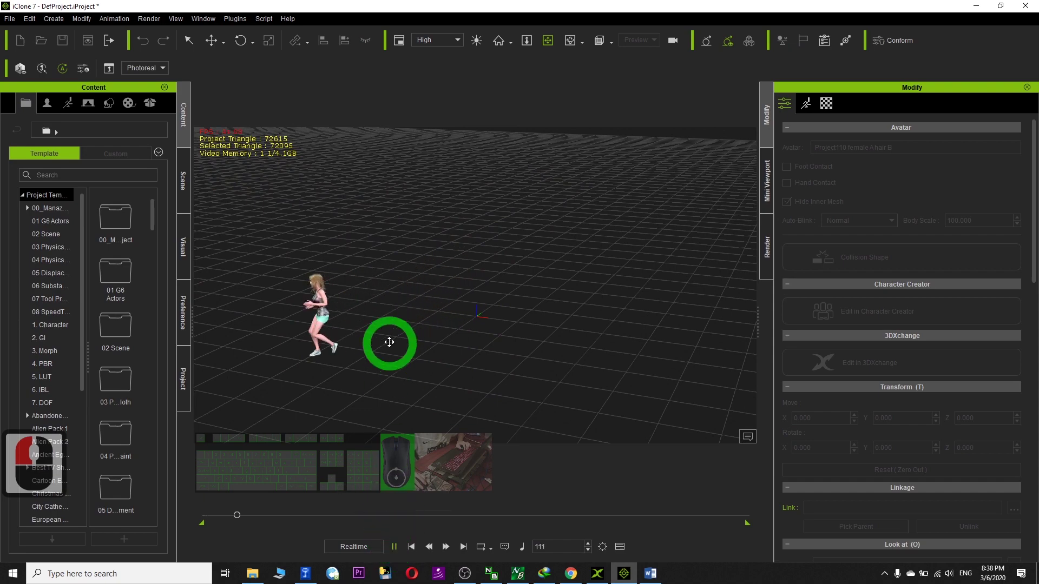
scroll(370, 369, "up", 6)
left_click_drag(370, 369, 395, 289)
double_click(410, 546)
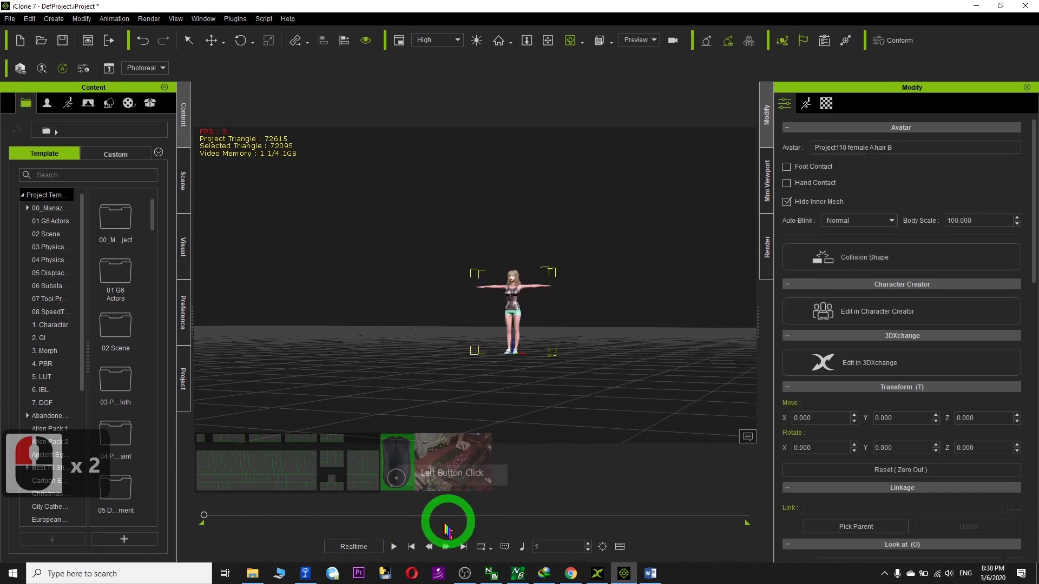
- Replay the run from frame 1 with a reframed view, pausing mid-stride at frame 35
left_click(393, 547)
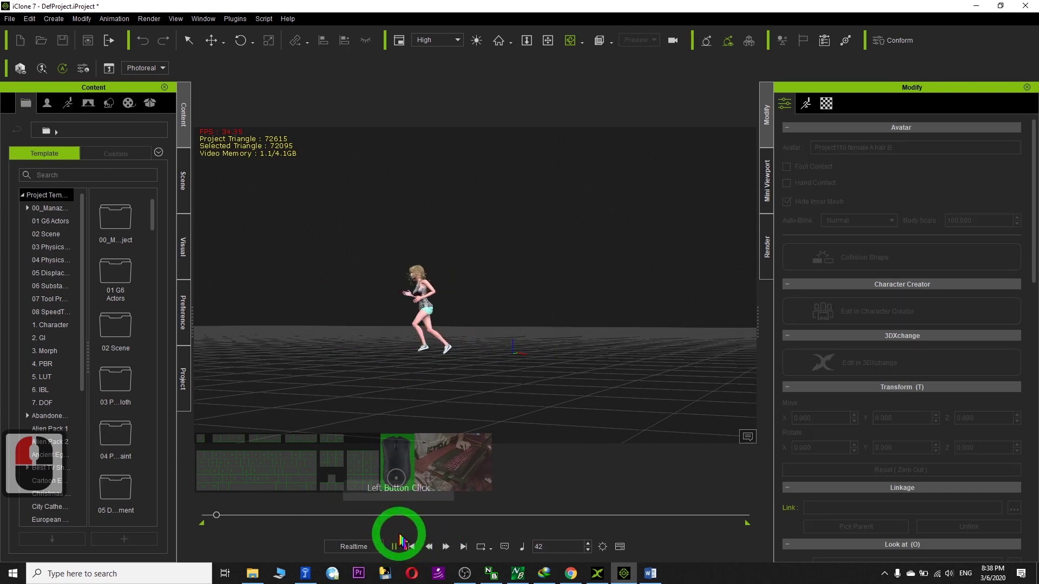
left_click(411, 547)
scroll(536, 332, "up", 20)
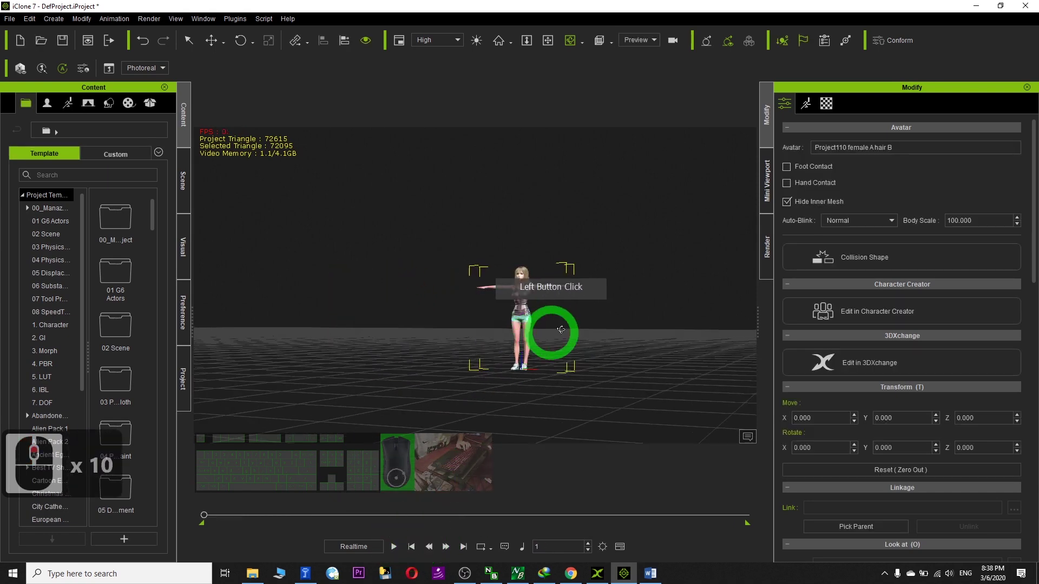
left_click_drag(570, 339, 525, 411)
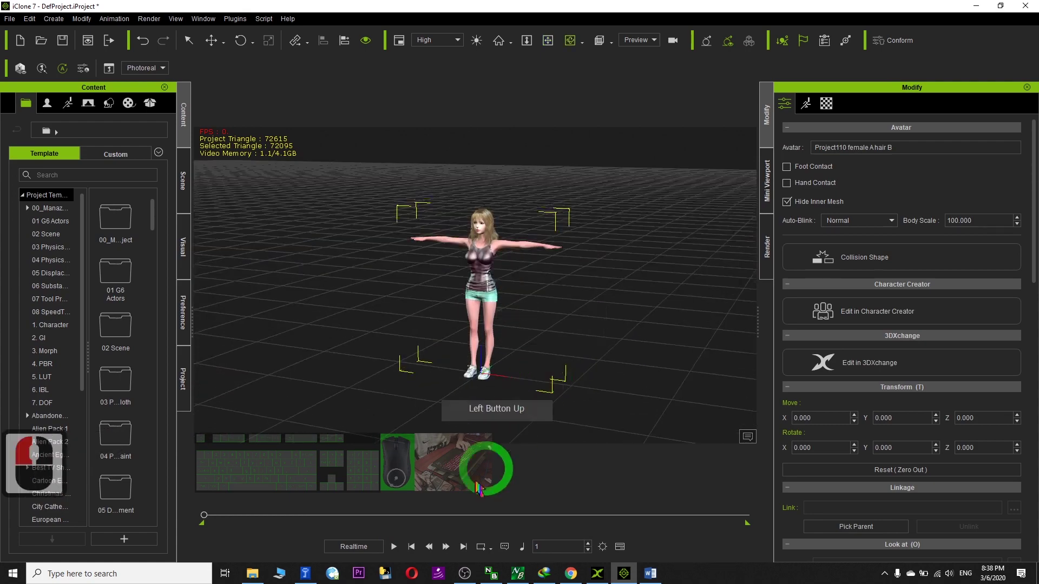
left_click(393, 547)
left_click(393, 546)
- Re-angle the camera and play the run again from the first frame before stopping
left_click_drag(412, 364, 410, 433)
scroll(395, 297, "up", 7)
left_click(411, 547)
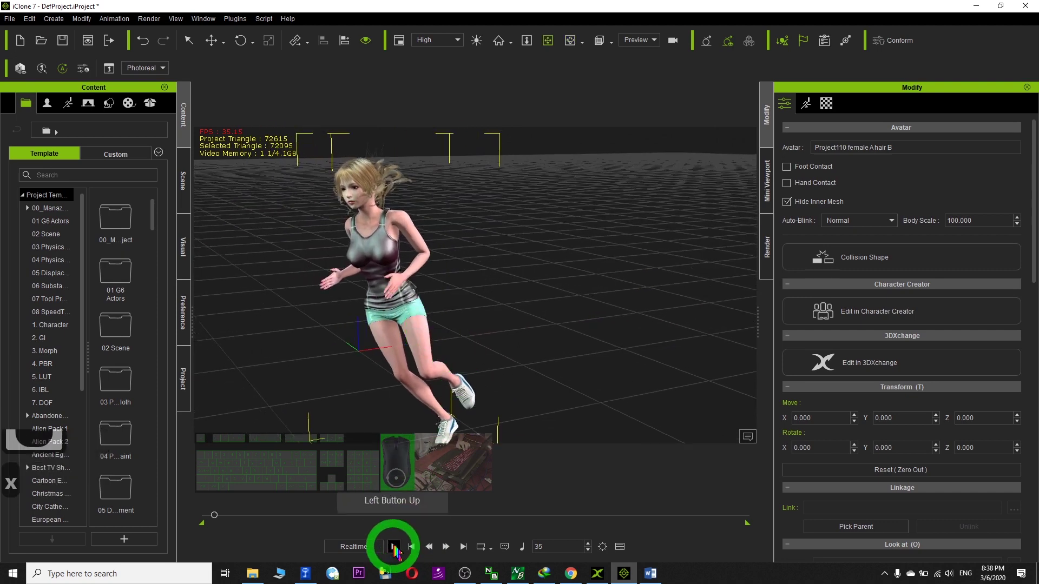
left_click(411, 547)
left_click(394, 547)
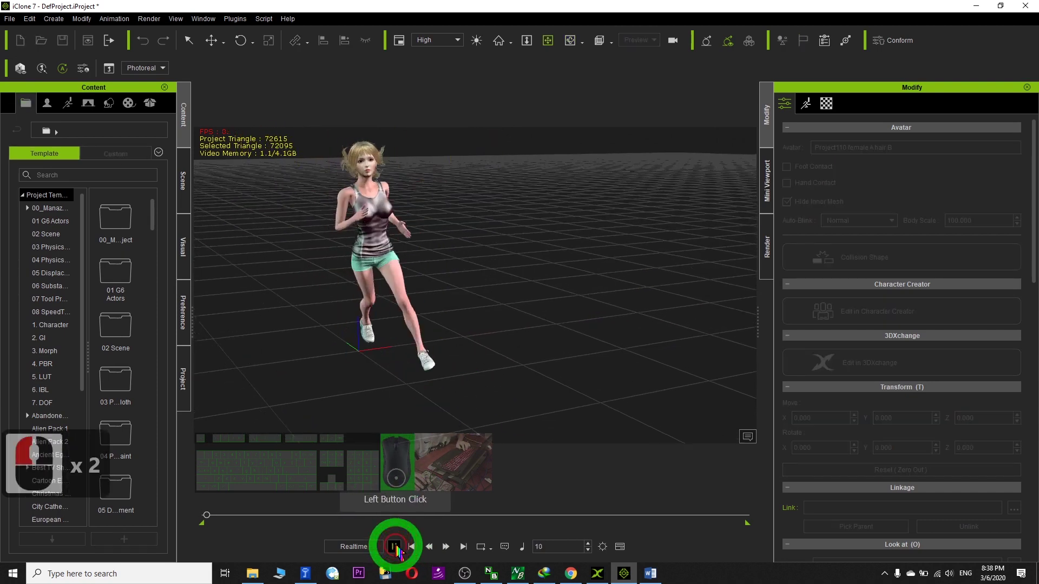
left_click(393, 546)
left_click(478, 340)
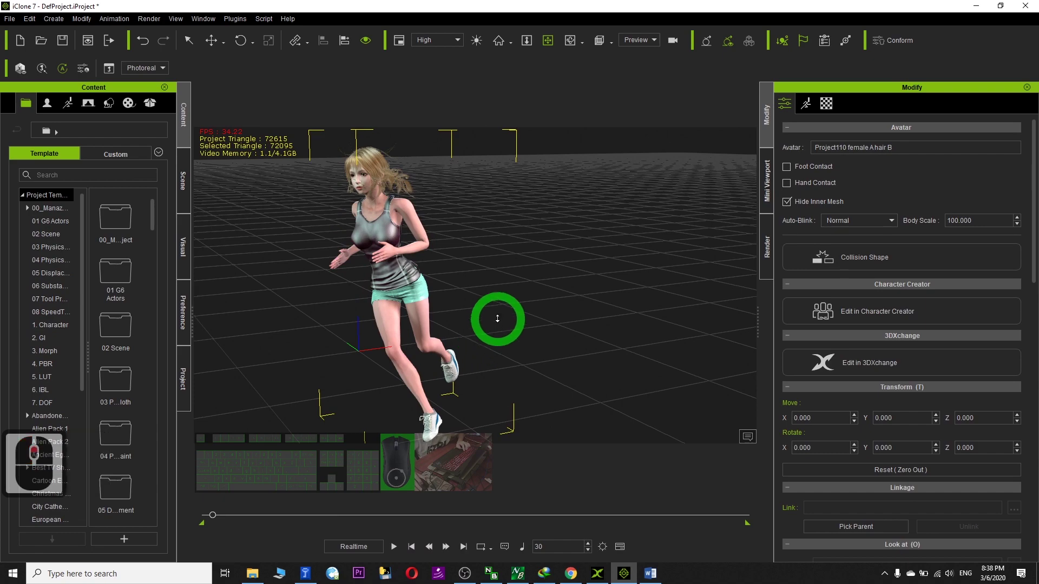
- Recentre the view and orbit and zoom the camera around the character
left_click_drag(514, 327, 610, 329)
key("c")
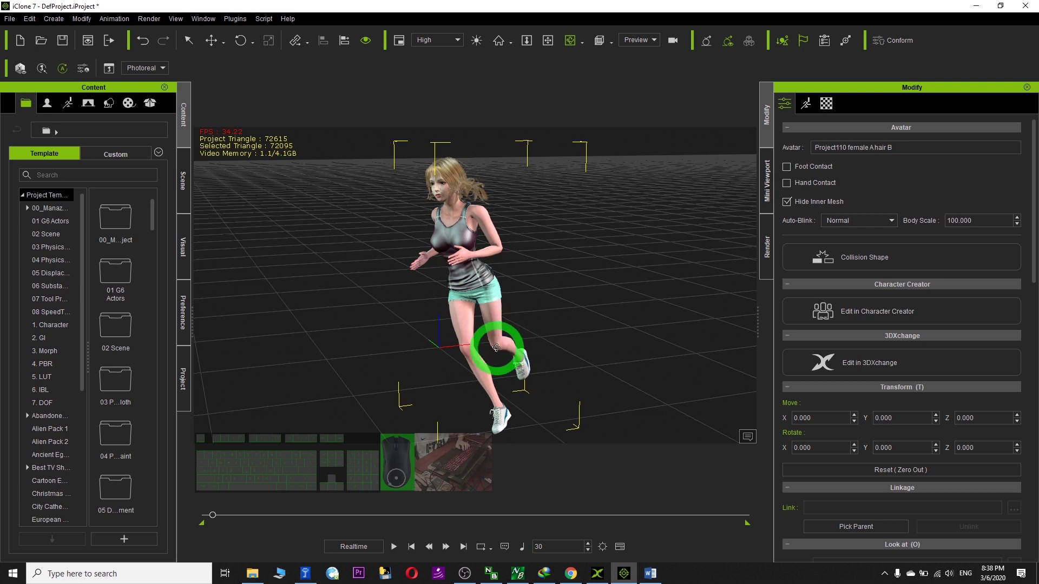
left_click_drag(496, 348, 498, 336)
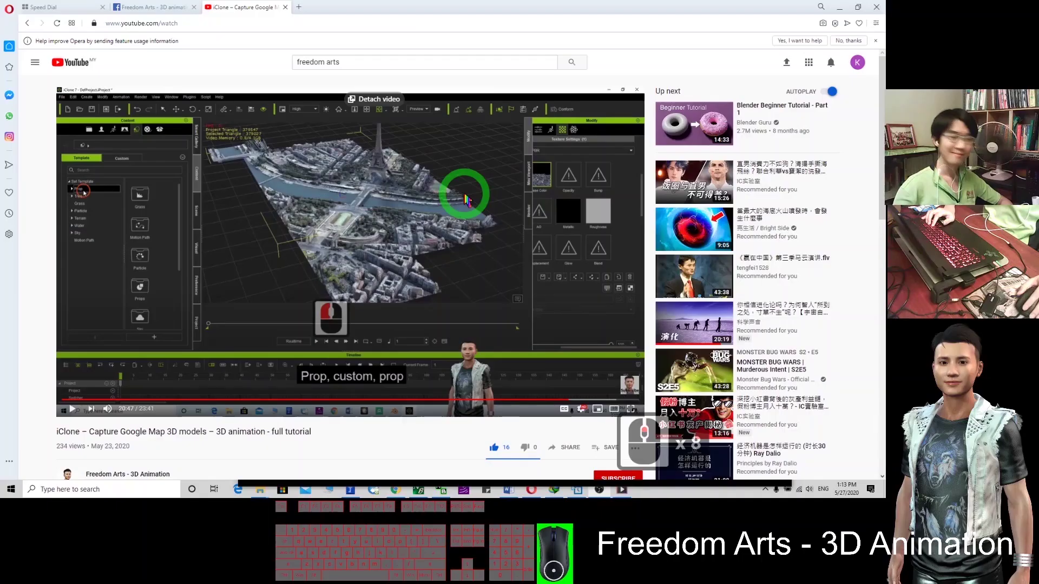
scroll(458, 203, "down", 5)
scroll(460, 204, "up", 5)
scroll(622, 292, "down", 3)
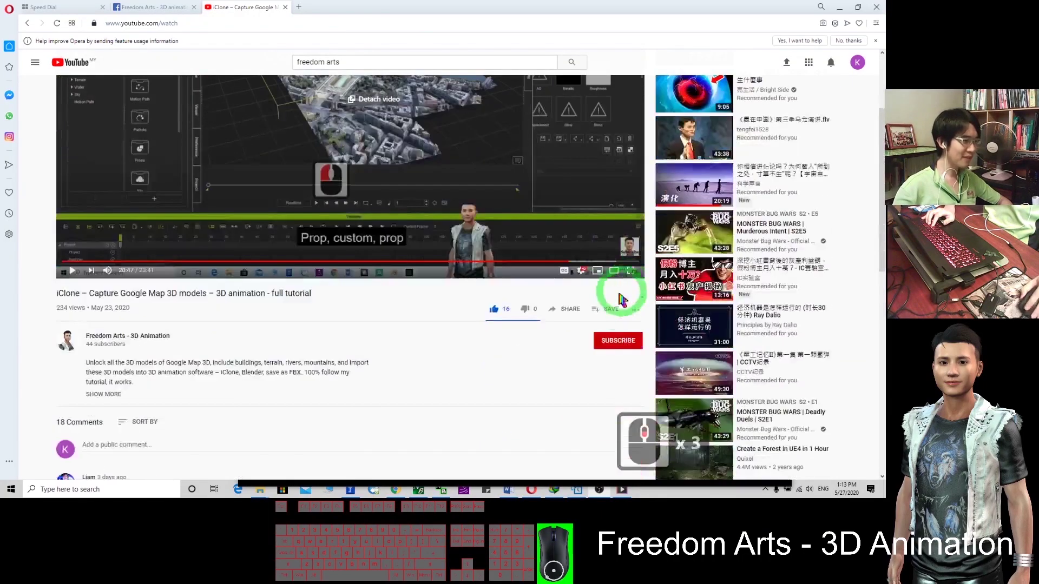
- Subscribe to Freedom Arts - 3D Animation and set its notifications to All
left_click(615, 341)
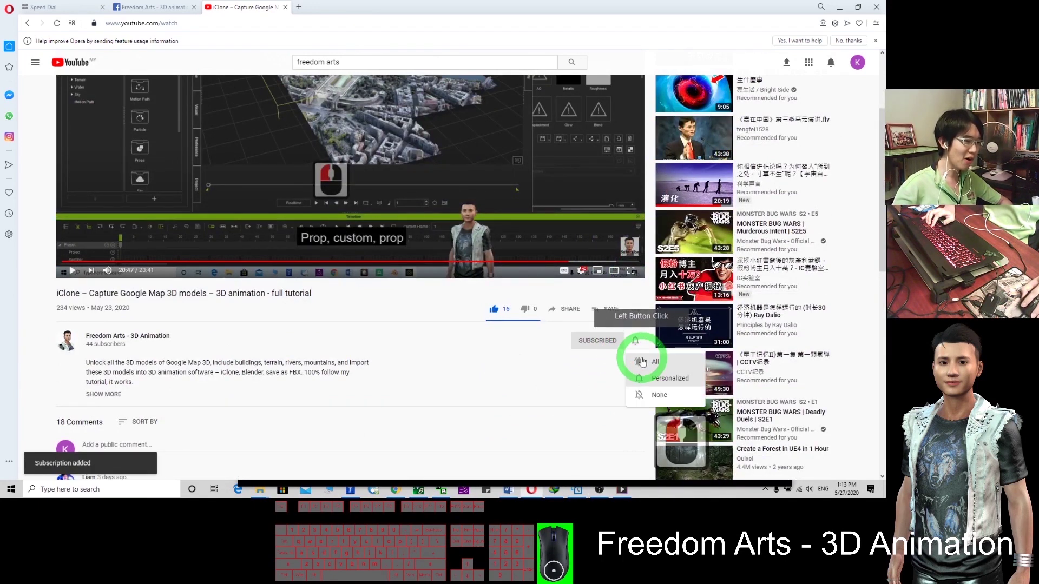
left_click(638, 360)
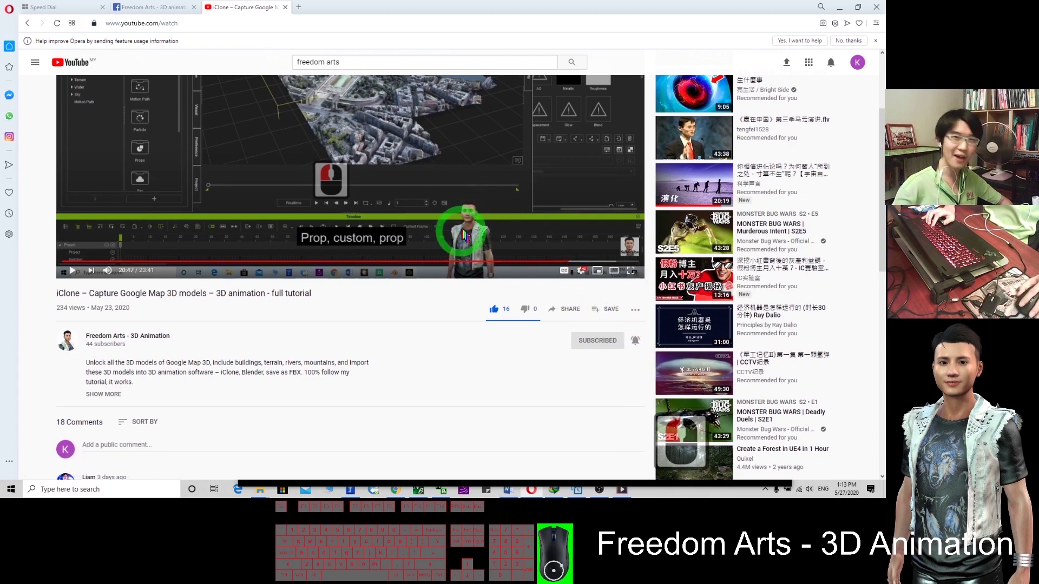